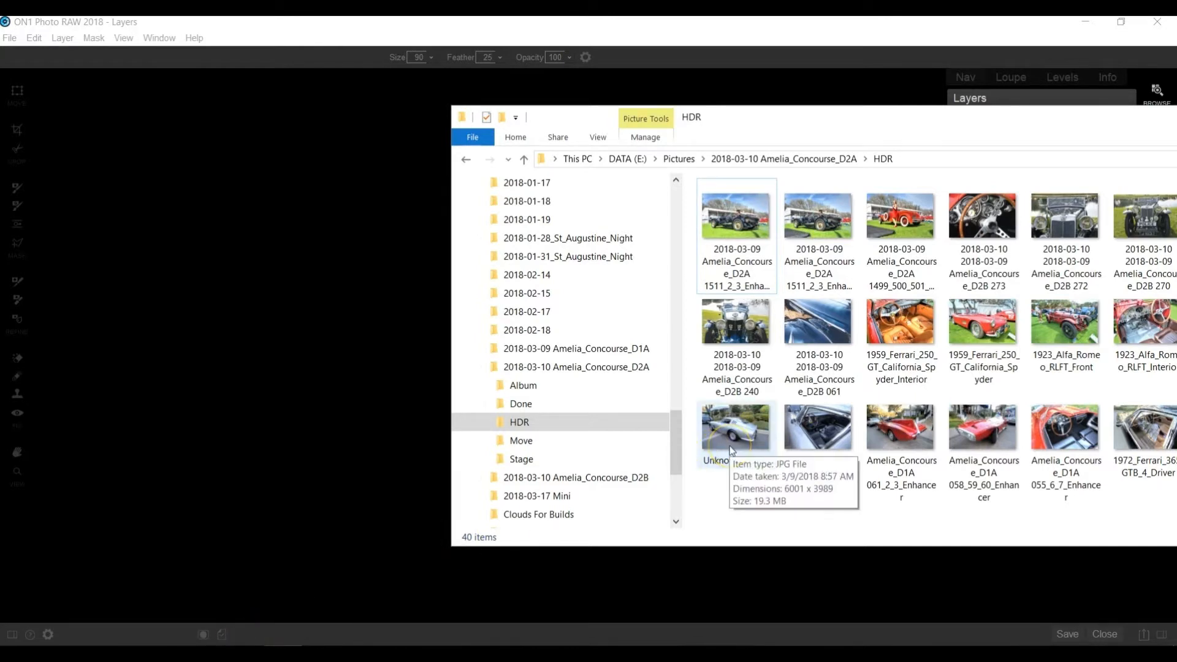
Open "2018-03-09 Amelia_Concourse_D2A 1511_2_3_Enhancer copy.psd" from the HDR folder in ON1 Photo RAW Layers.
left_click(821, 223)
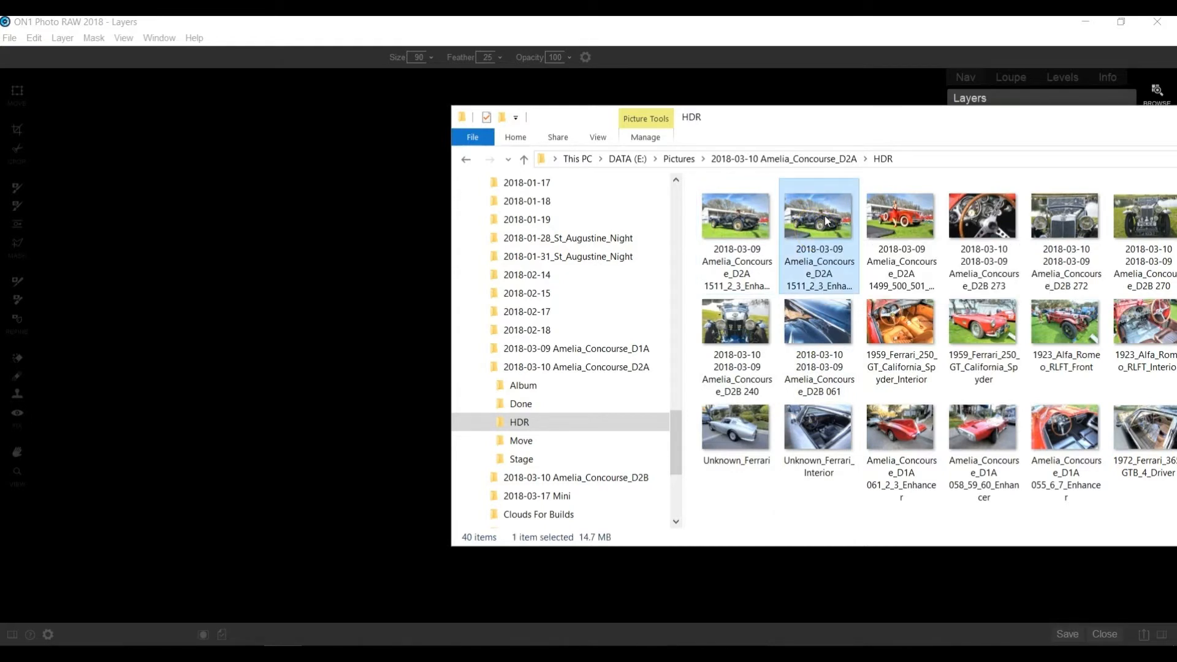
left_click_drag(827, 221, 360, 346)
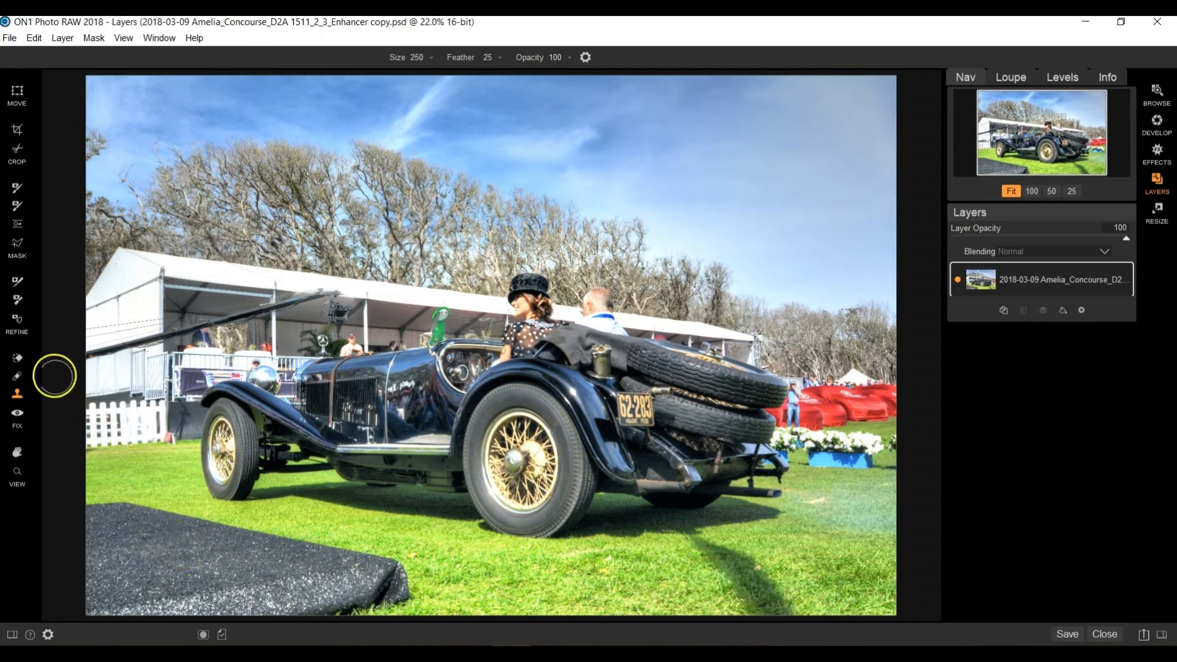
Erase the black mat from the grass in the foreground with the Perfect Eraser at size 250.
left_click(17, 359)
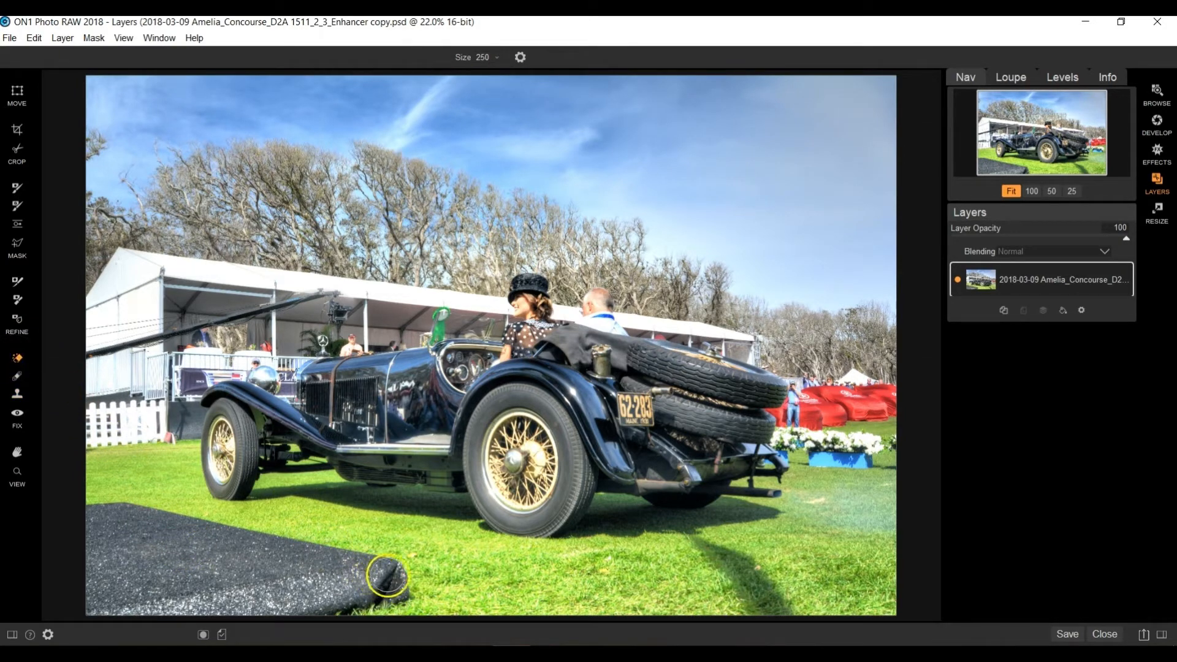
mouse_move(386, 573)
left_mouse_down()
mouse_move(301, 601)
mouse_move(113, 604)
mouse_move(100, 524)
mouse_move(187, 528)
mouse_move(377, 570)
mouse_move(106, 558)
mouse_move(189, 592)
left_mouse_up()
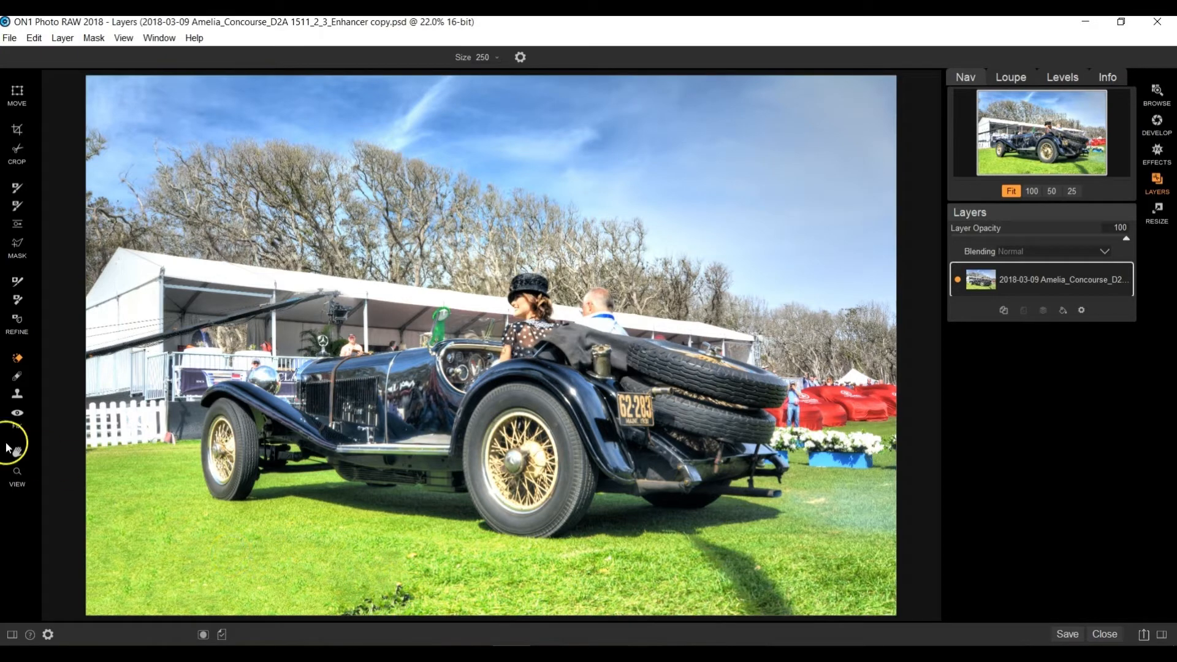
Clone clean grass over the leftover mat edges and smudges in the foreground with a size 250, feather 25 Clone Stamp.
left_click(18, 395)
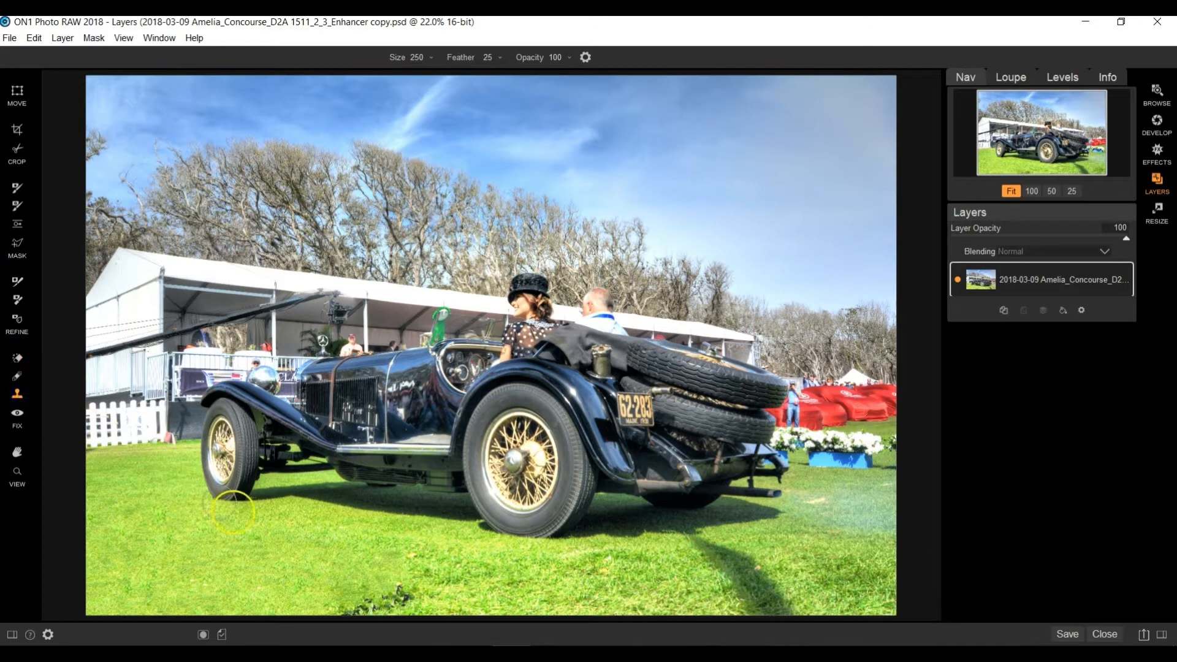
left_click(353, 560, "alt")
left_click(530, 580, "alt")
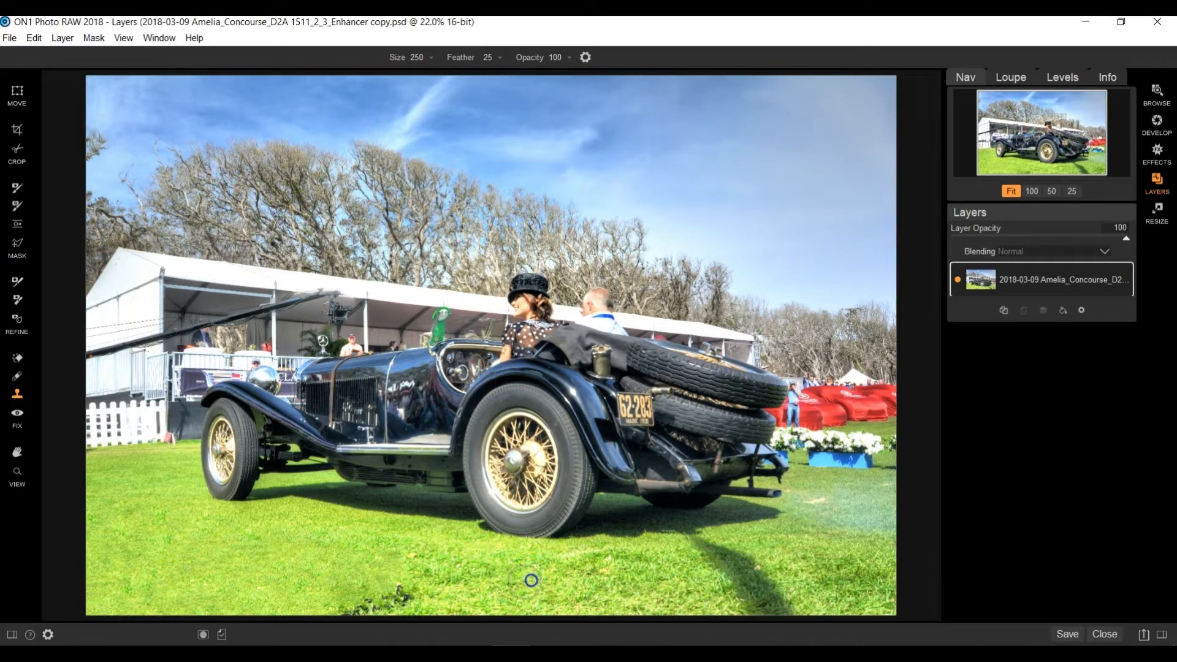
mouse_move(415, 600)
left_mouse_down()
mouse_move(340, 605)
mouse_move(391, 572)
mouse_move(337, 609)
mouse_move(307, 611)
mouse_move(334, 596)
mouse_move(242, 625)
left_mouse_up()
left_click(438, 594, "alt")
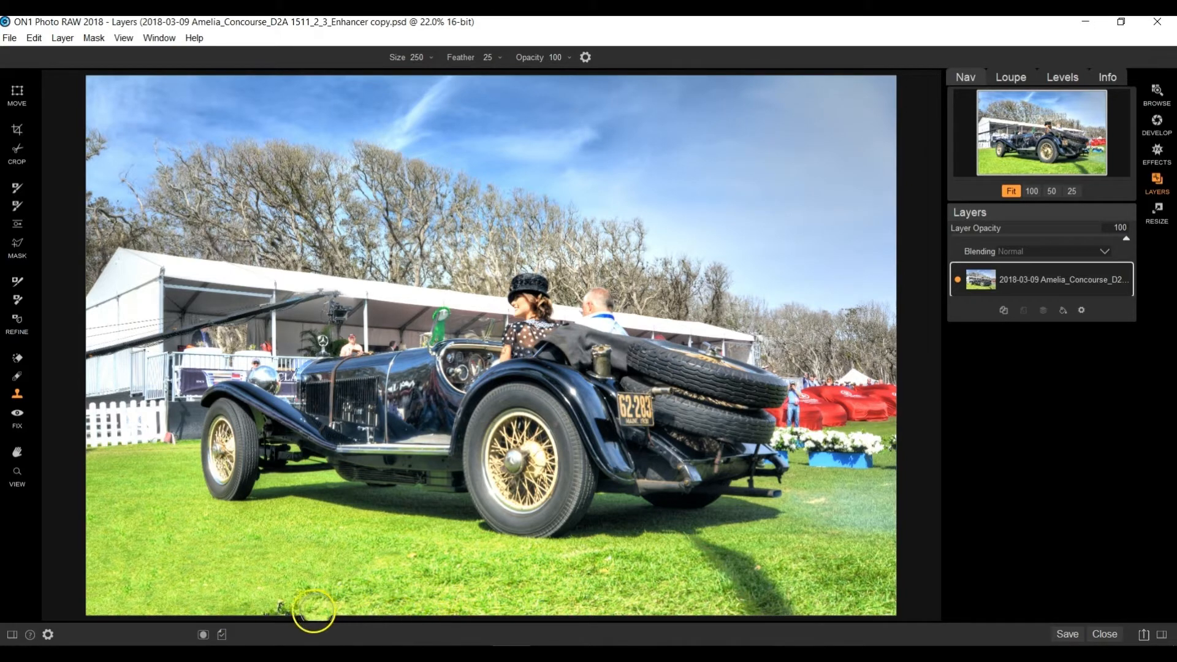
left_click_drag(313, 612, 284, 612)
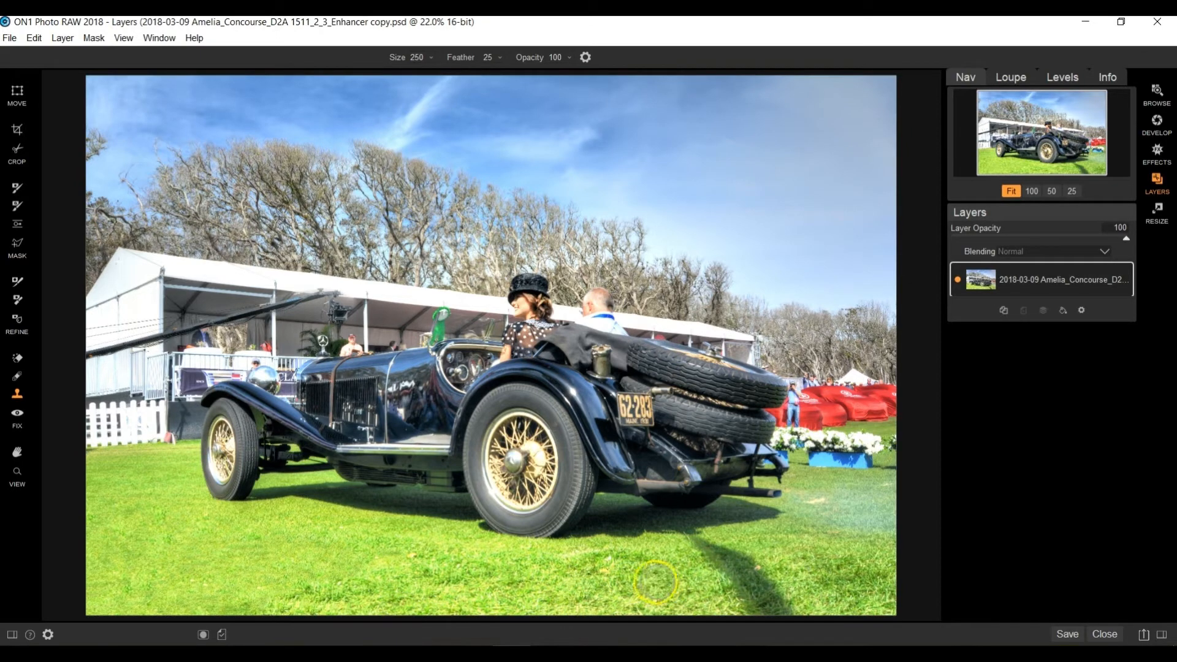
left_click(392, 567)
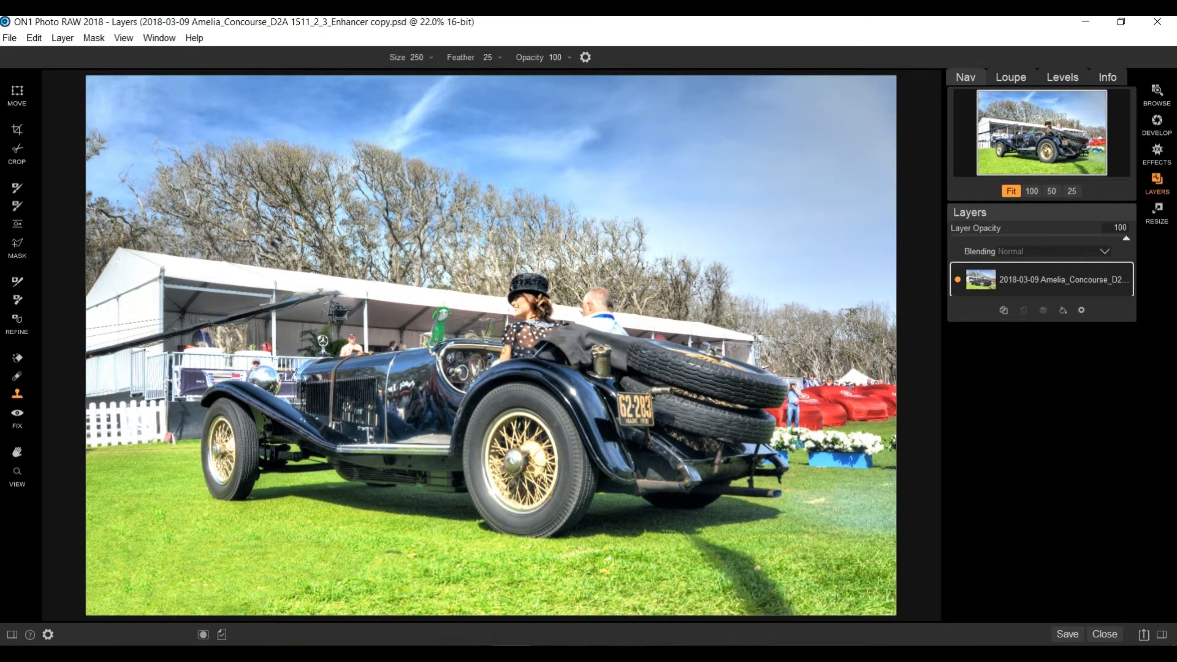
left_click(668, 583, "alt")
left_click(439, 575, "alt")
left_click(400, 562)
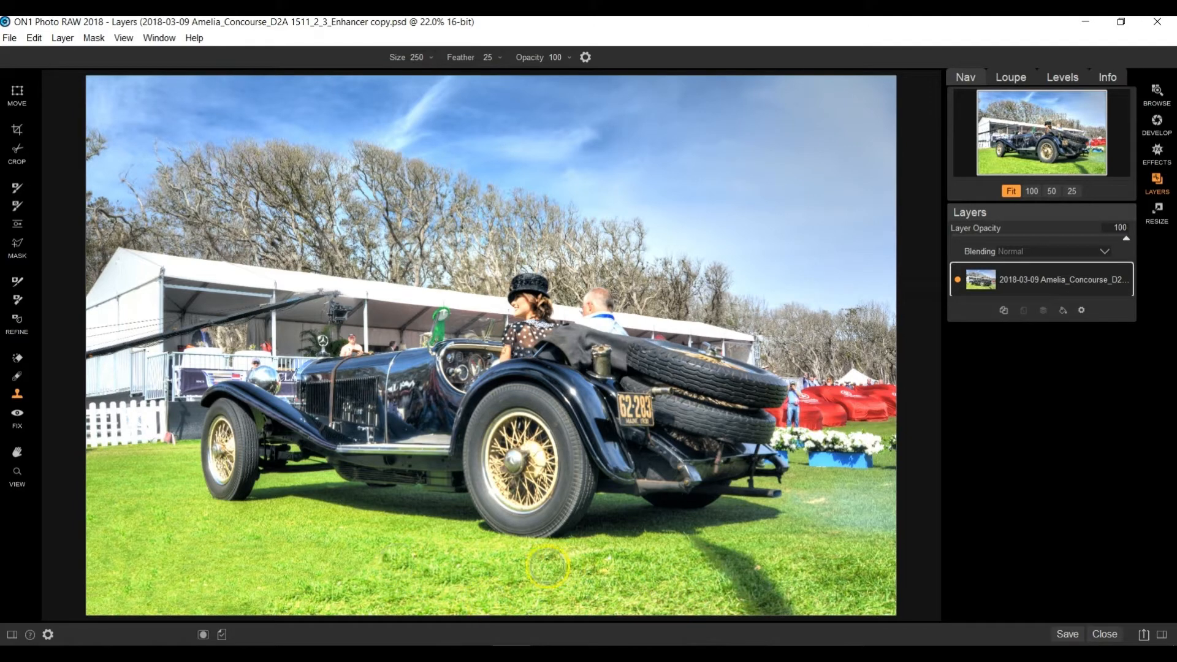
Erase the dark boom crossing in front of the white tent using the Perfect Eraser at size 90.
left_click(20, 358)
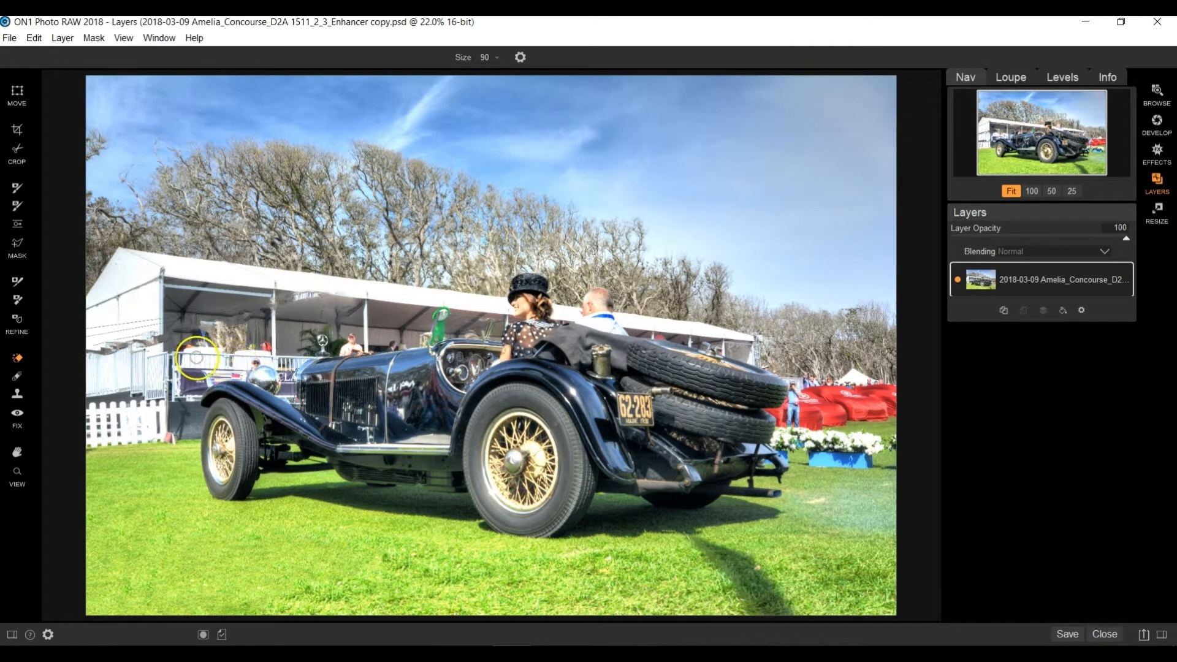
key("ctrl+z")
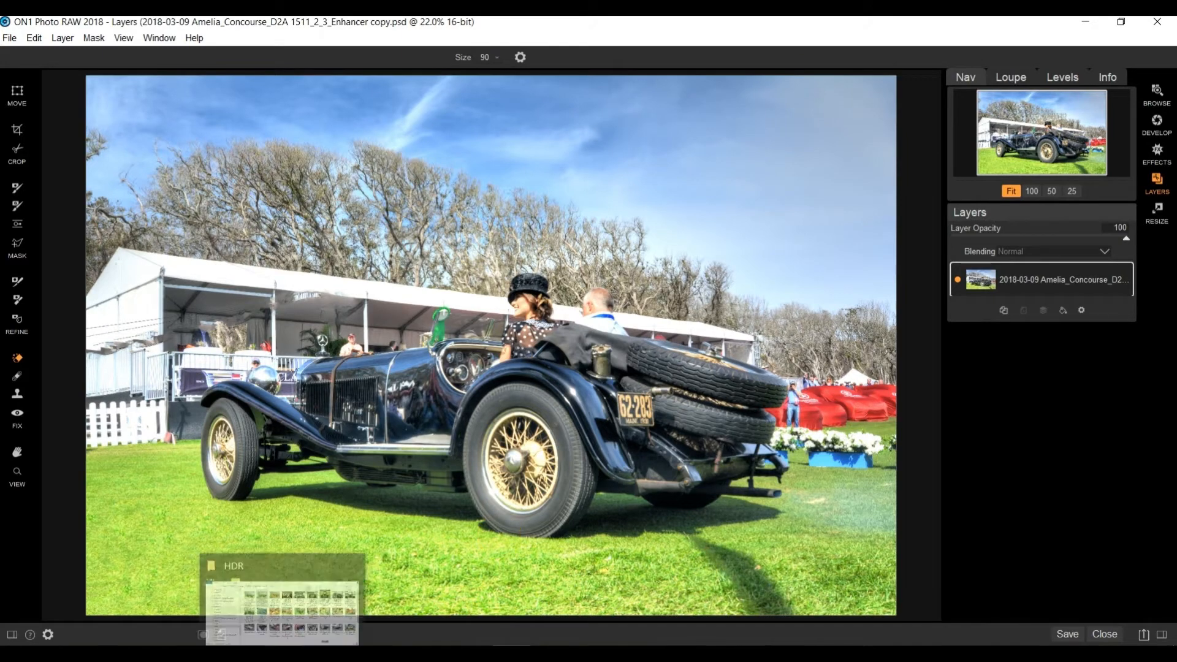
Add the red car photo from the HDR folder to the open document as a new layer.
left_click(282, 598)
left_click(898, 215)
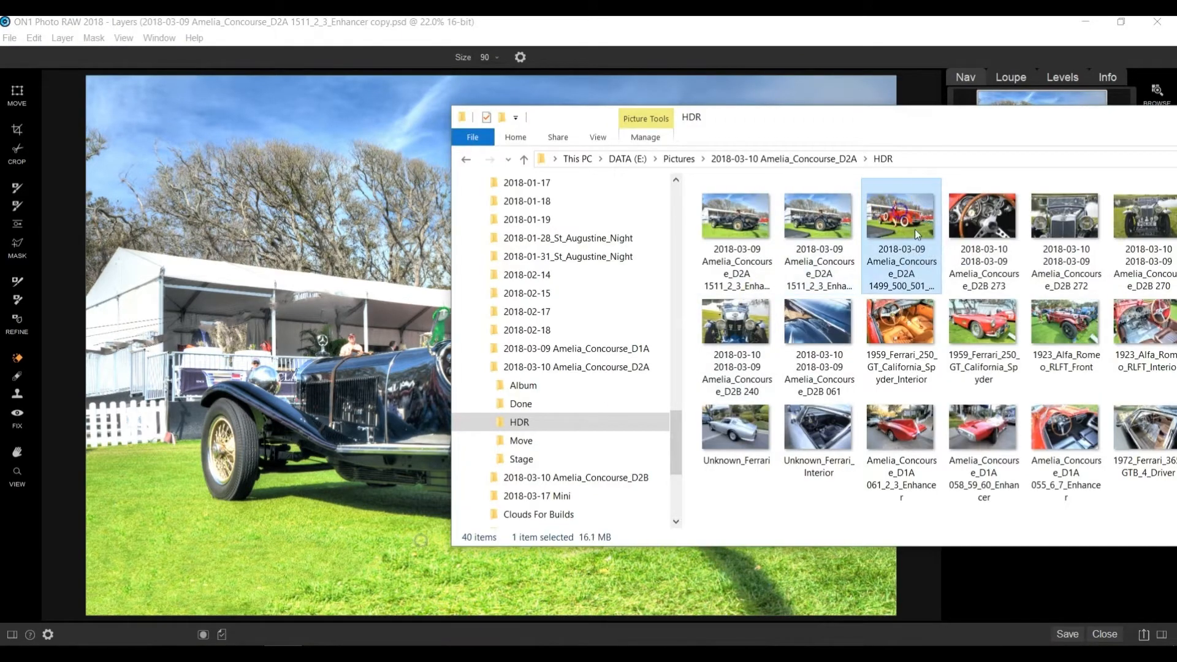
left_click_drag(906, 205, 340, 363)
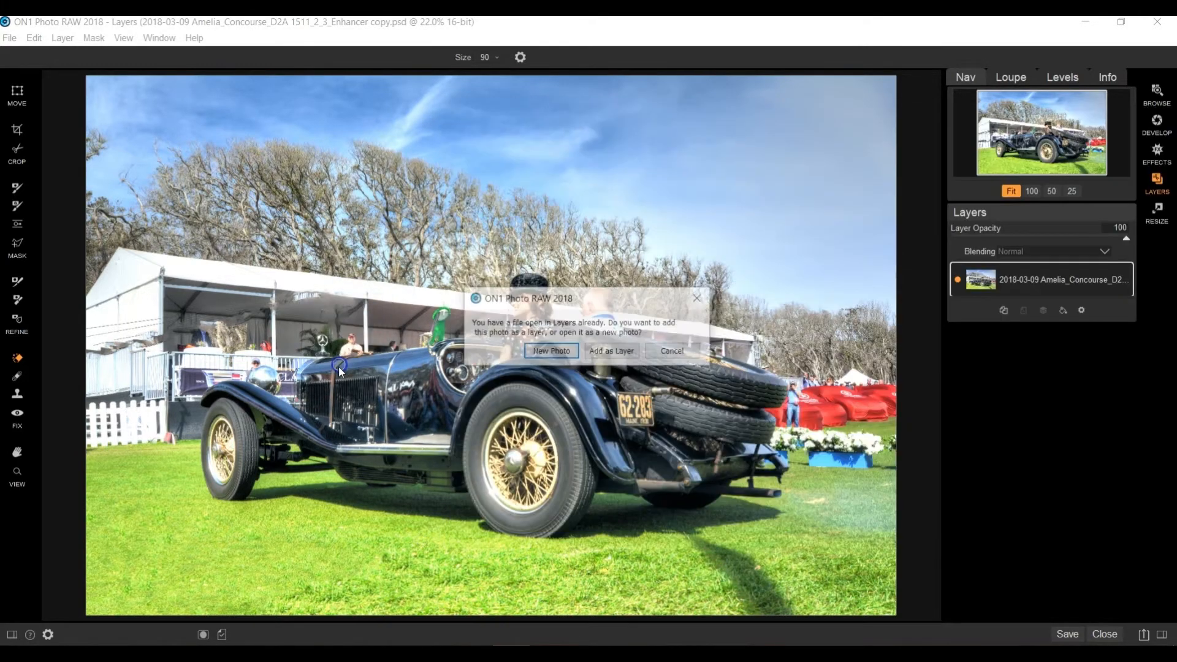
left_click(607, 353)
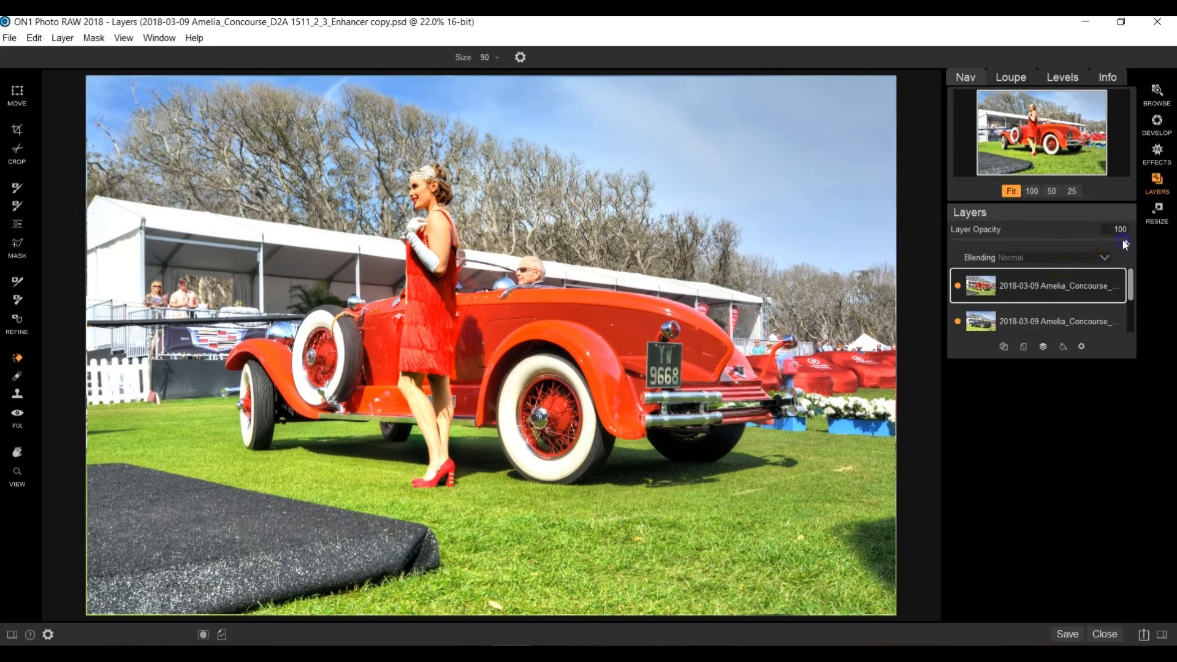
Lower the red car layer's opacity to 44 and move it so its tent overlaps the tent in the black car photo.
left_click_drag(1127, 245, 1034, 246)
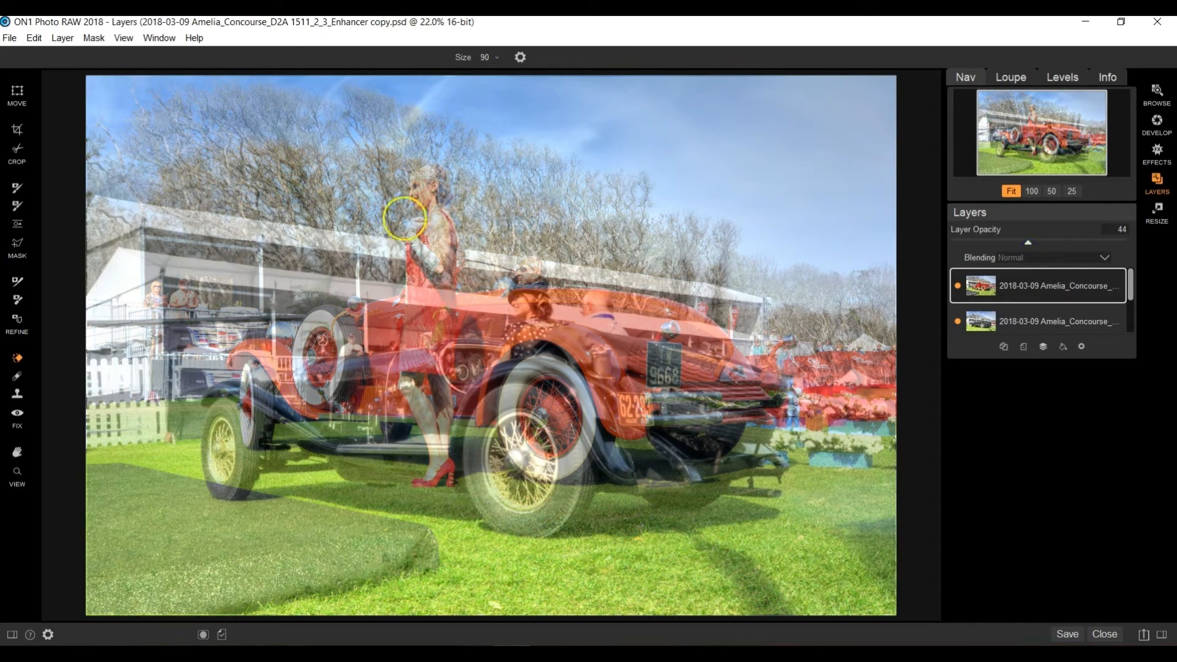
left_click(18, 93)
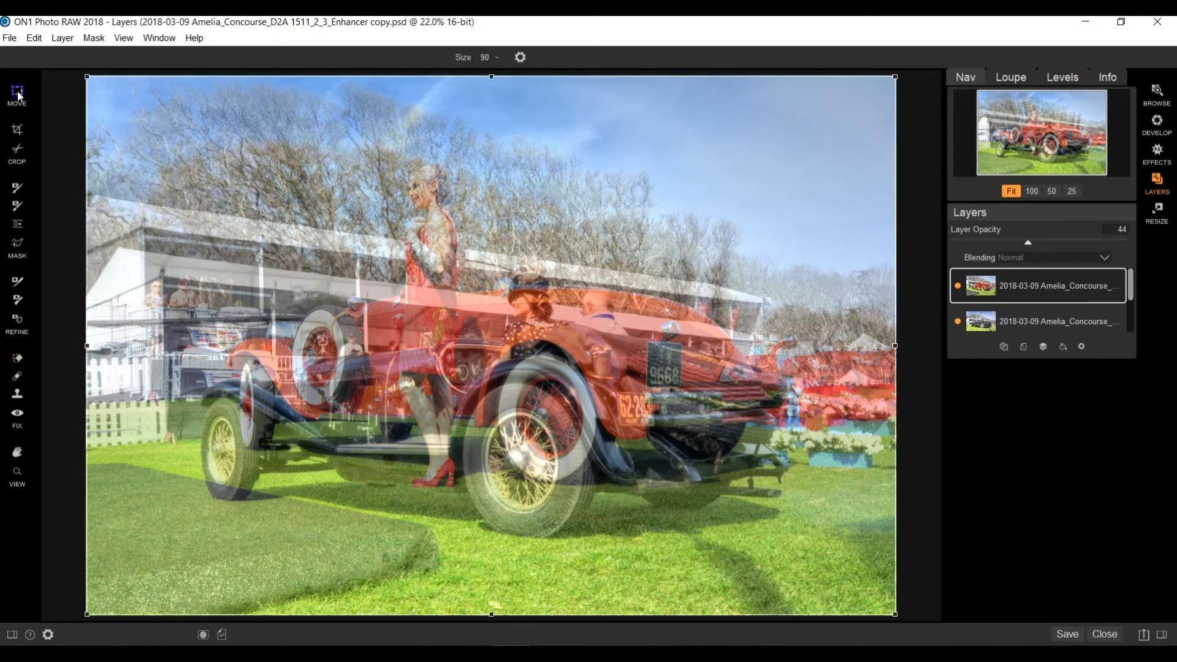
left_click_drag(349, 217, 368, 273)
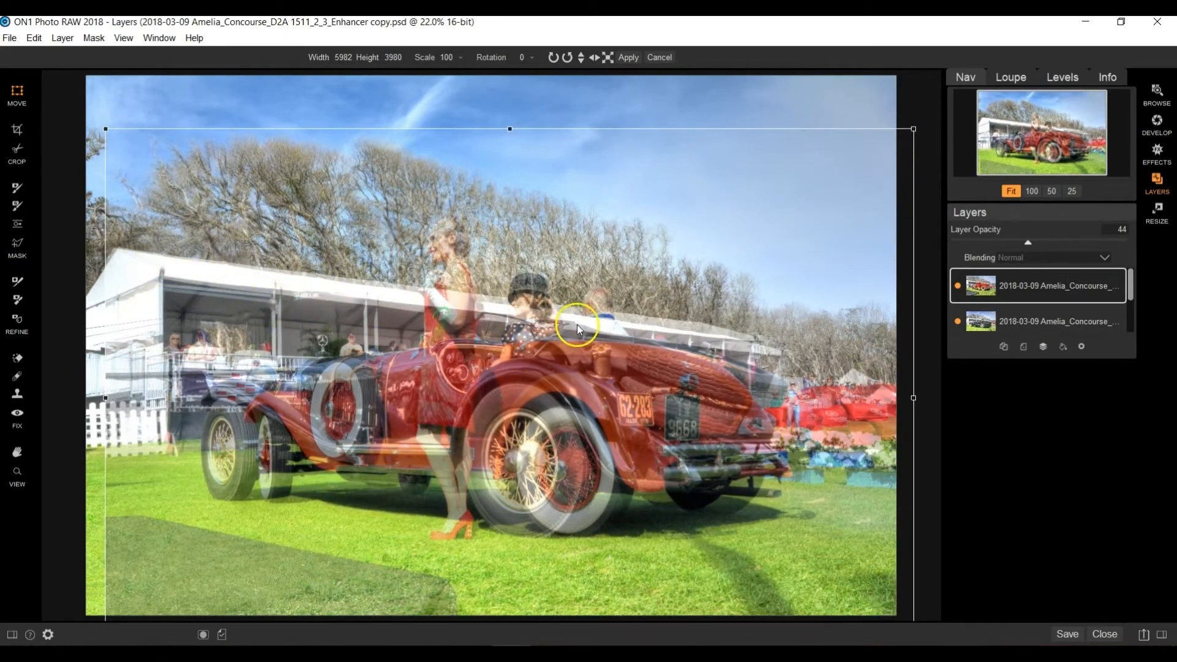
left_click_drag(412, 303, 416, 300)
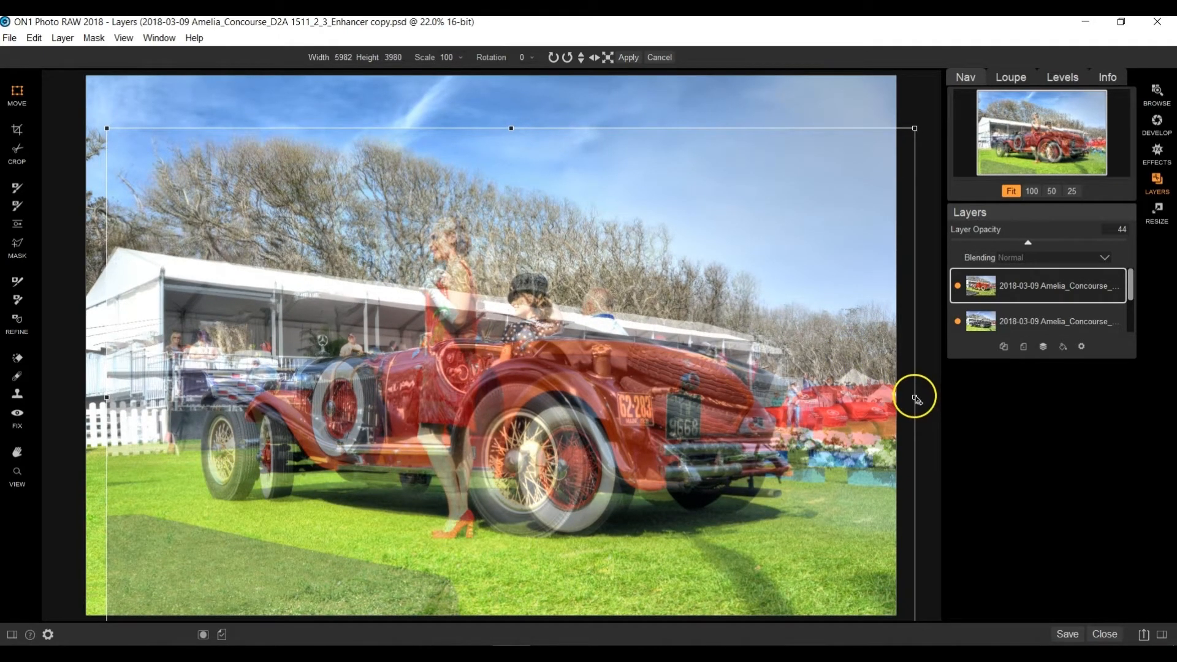
Narrow the red car layer to a width of 5731 and nudge it until its tent posts line up.
left_click_drag(914, 397, 882, 401)
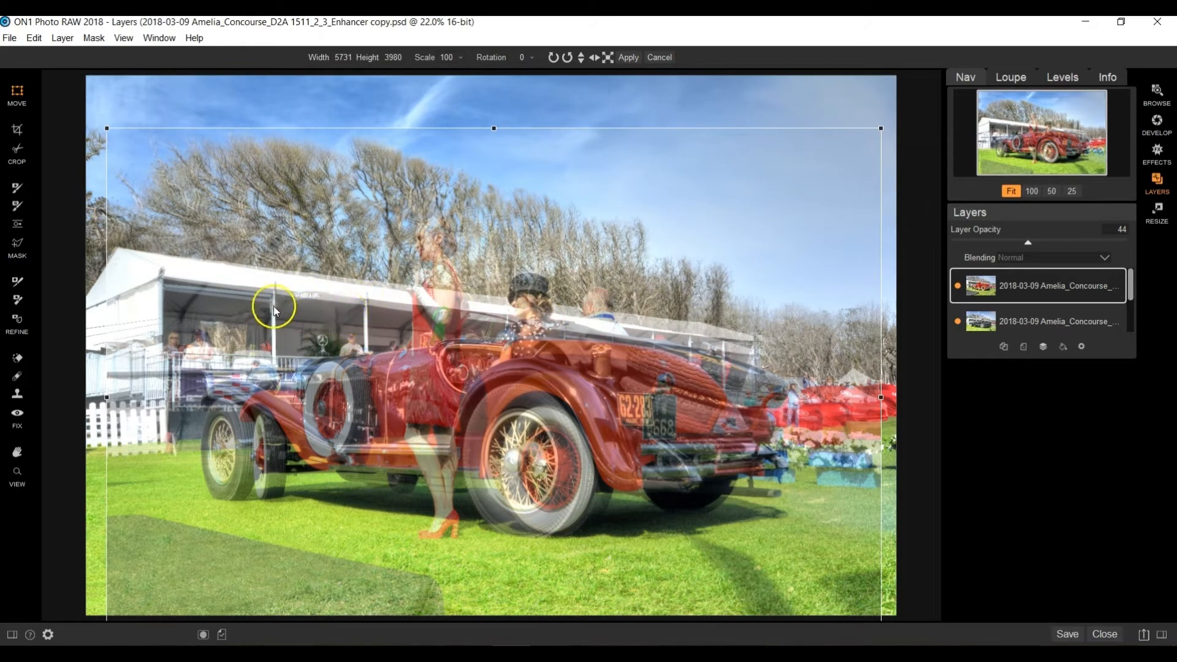
left_click_drag(429, 266, 428, 260)
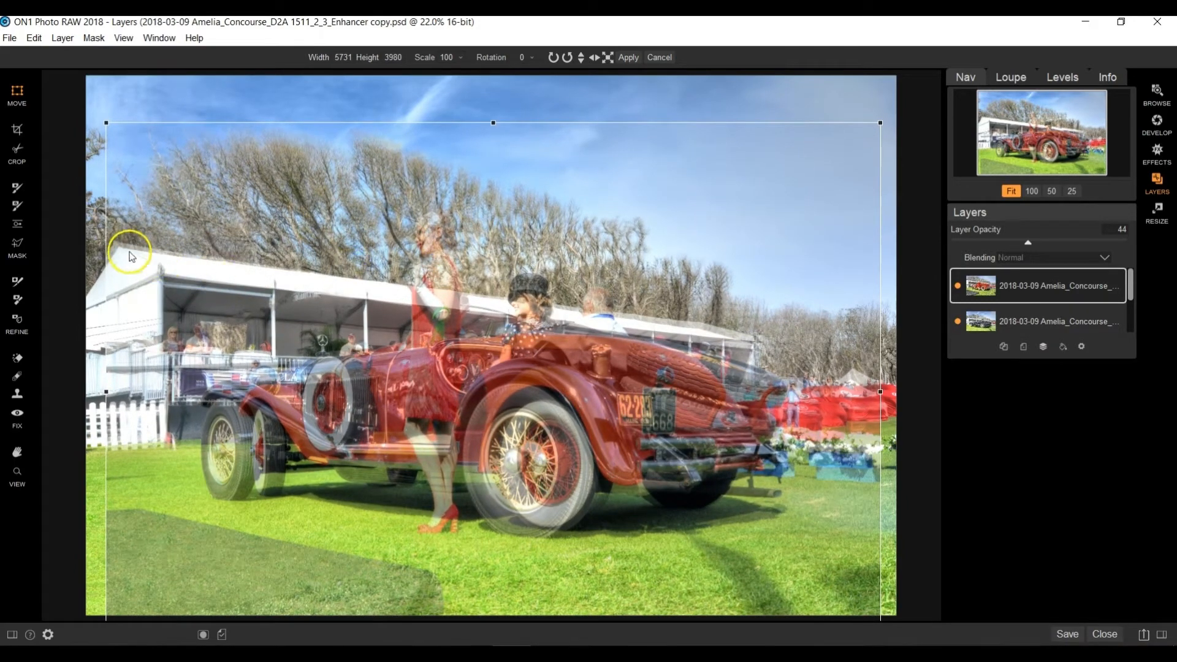
left_click_drag(317, 263, 319, 262)
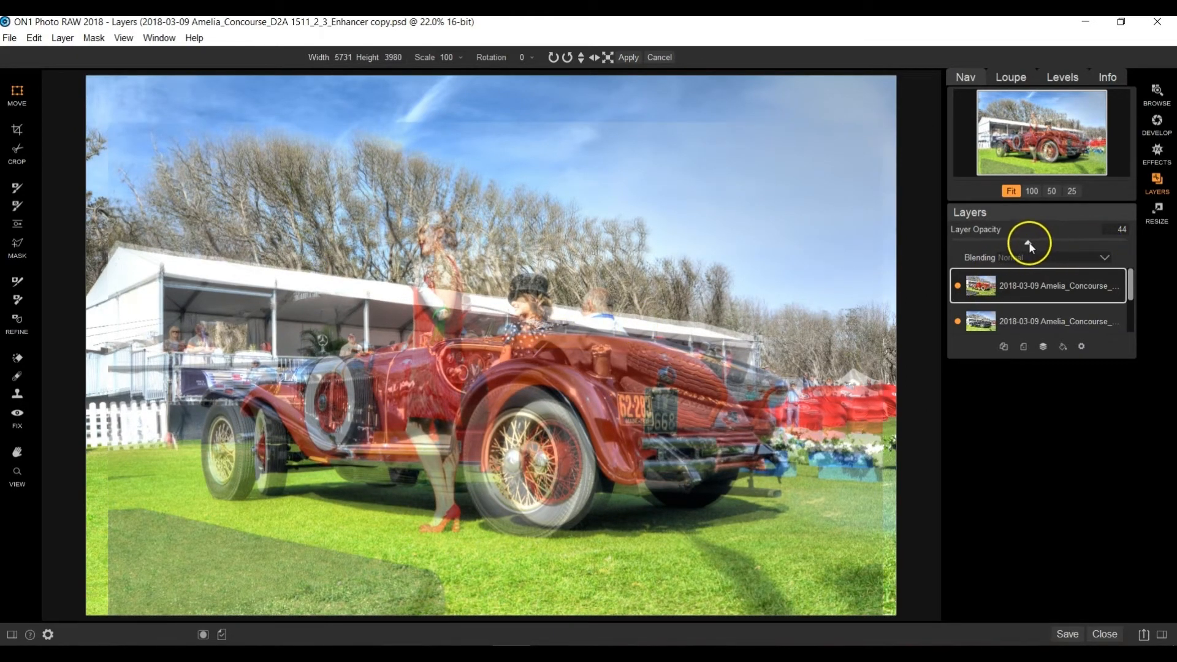
Restore the red car layer's opacity to 100 and move the black car layer above it.
left_click_drag(1030, 244, 1128, 242)
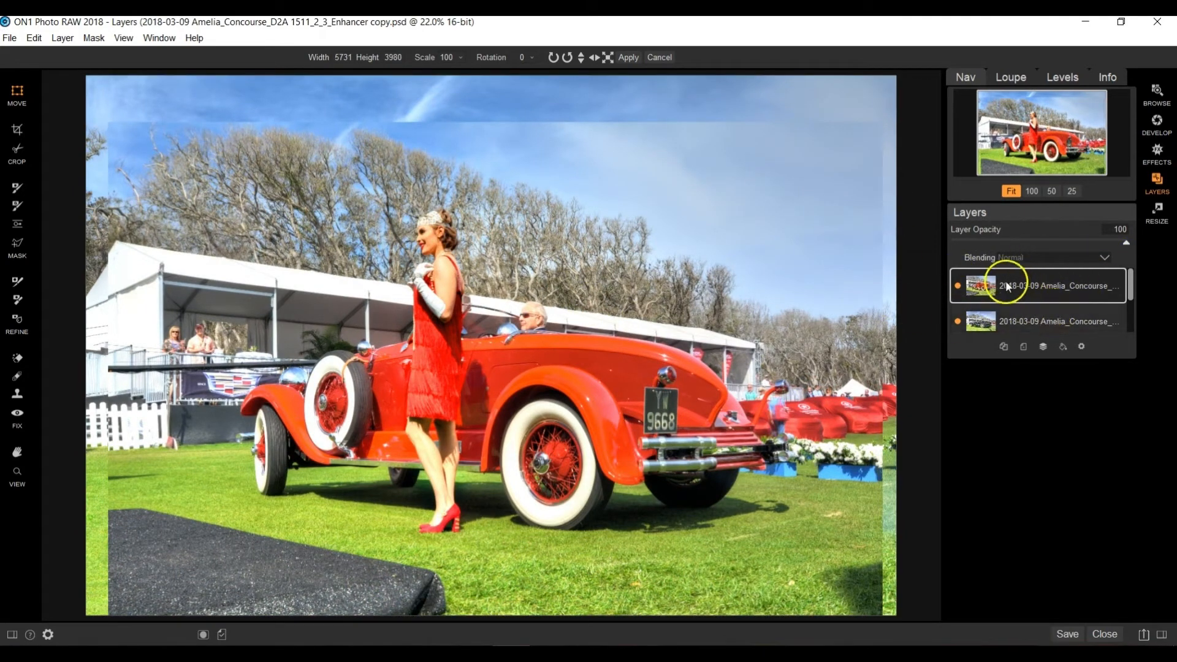
left_click_drag(1005, 284, 1009, 324)
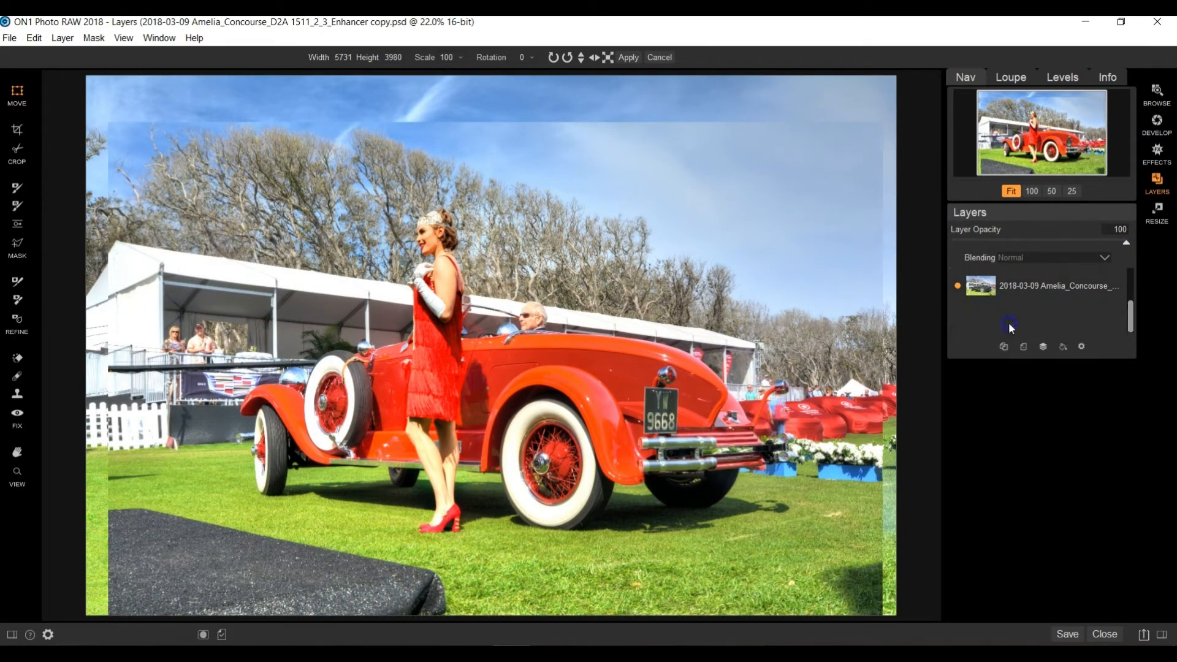
left_click_drag(1129, 317, 1126, 285)
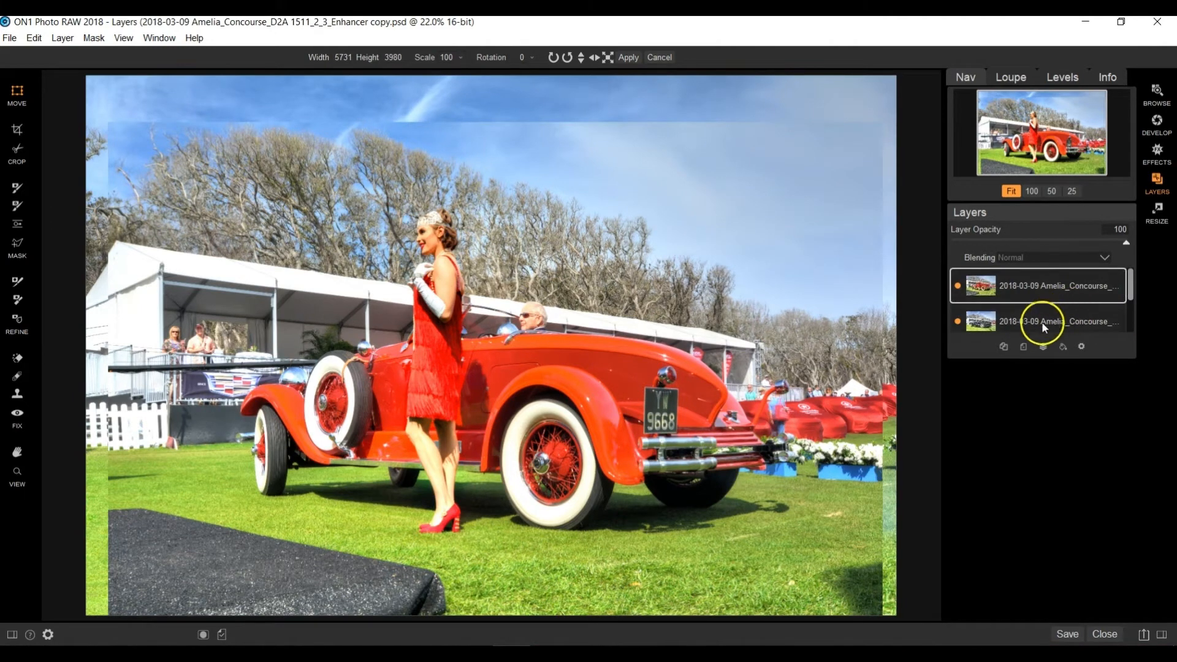
left_click(1009, 320)
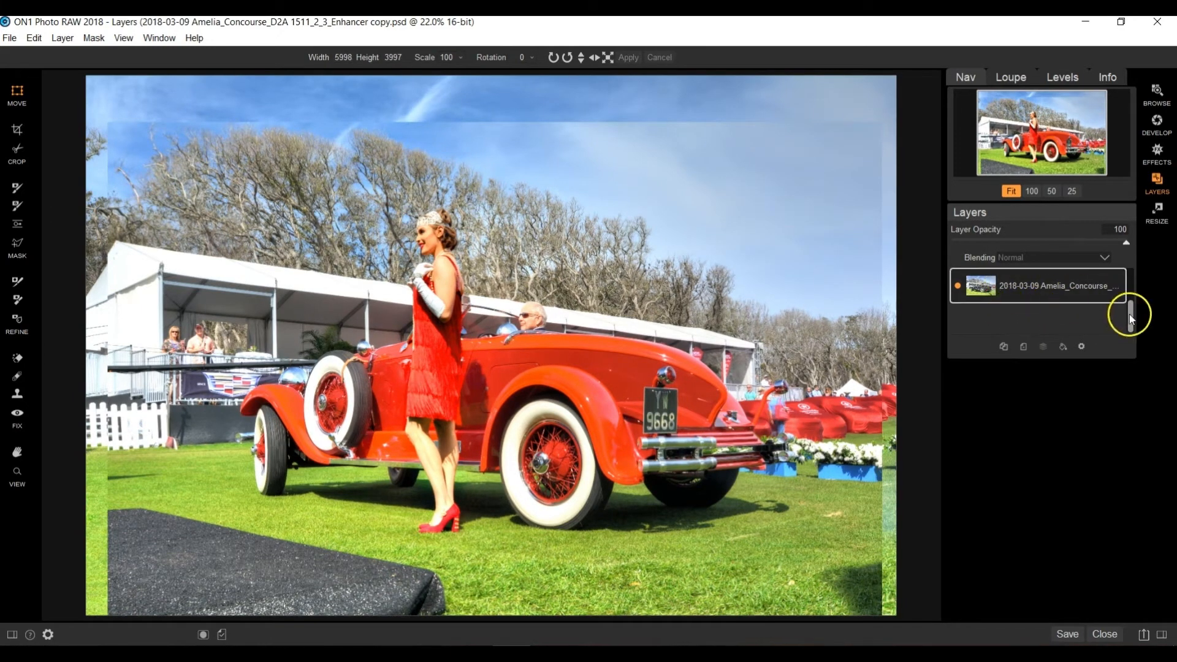
left_click_drag(1130, 314, 1131, 277)
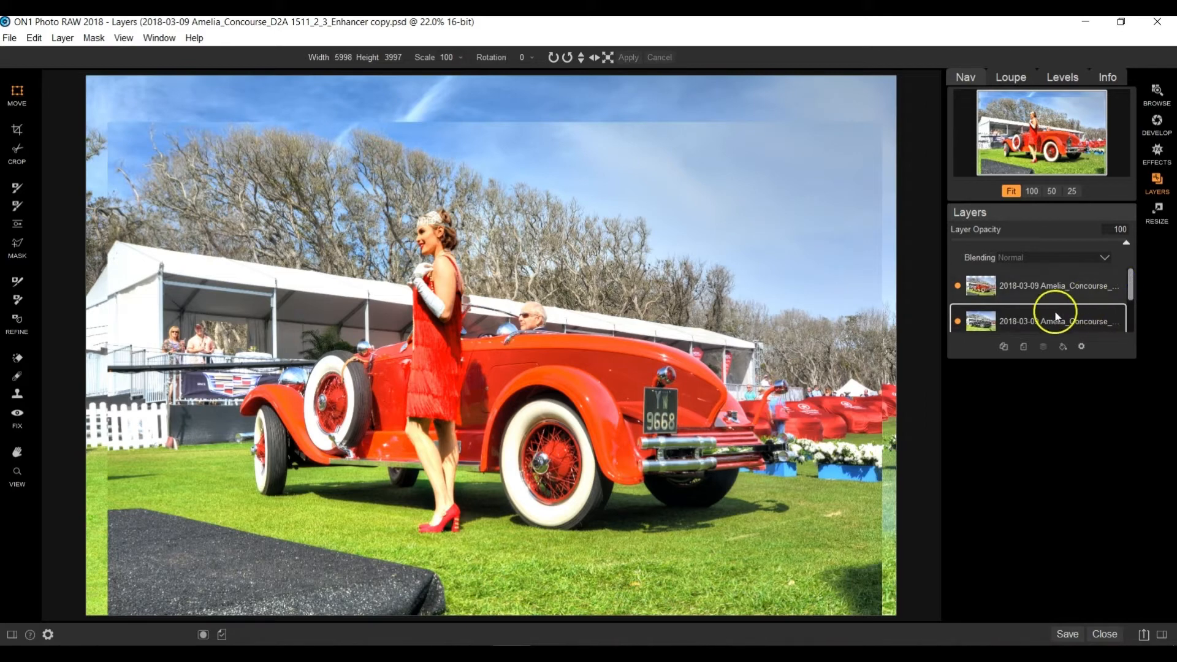
left_click_drag(1053, 315, 1049, 282)
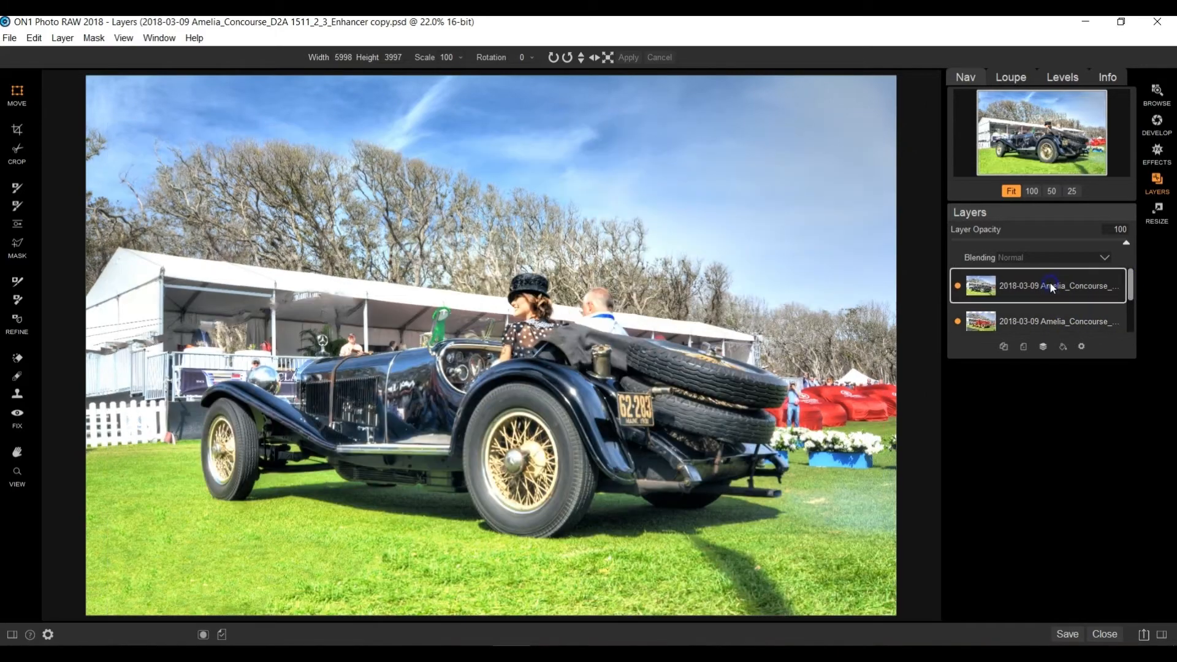
left_click(1100, 287)
left_click(703, 293)
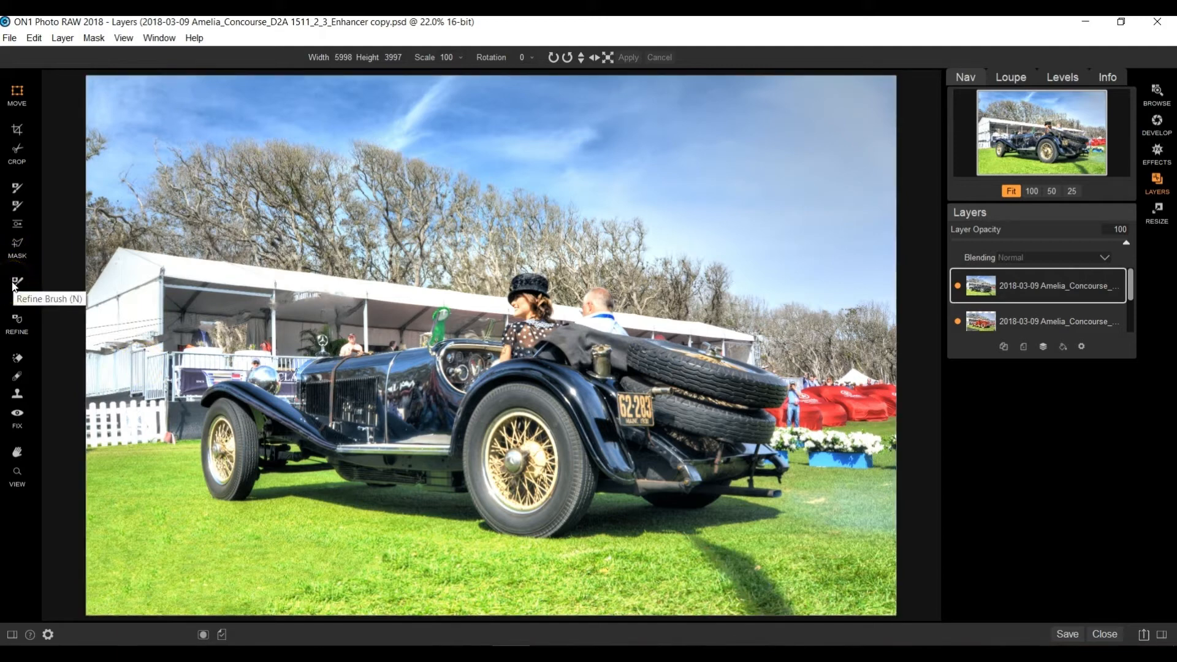
Paint out the damaged tent area on the black car layer with a size 125 Masking Brush to expose the layer below.
left_click(17, 188)
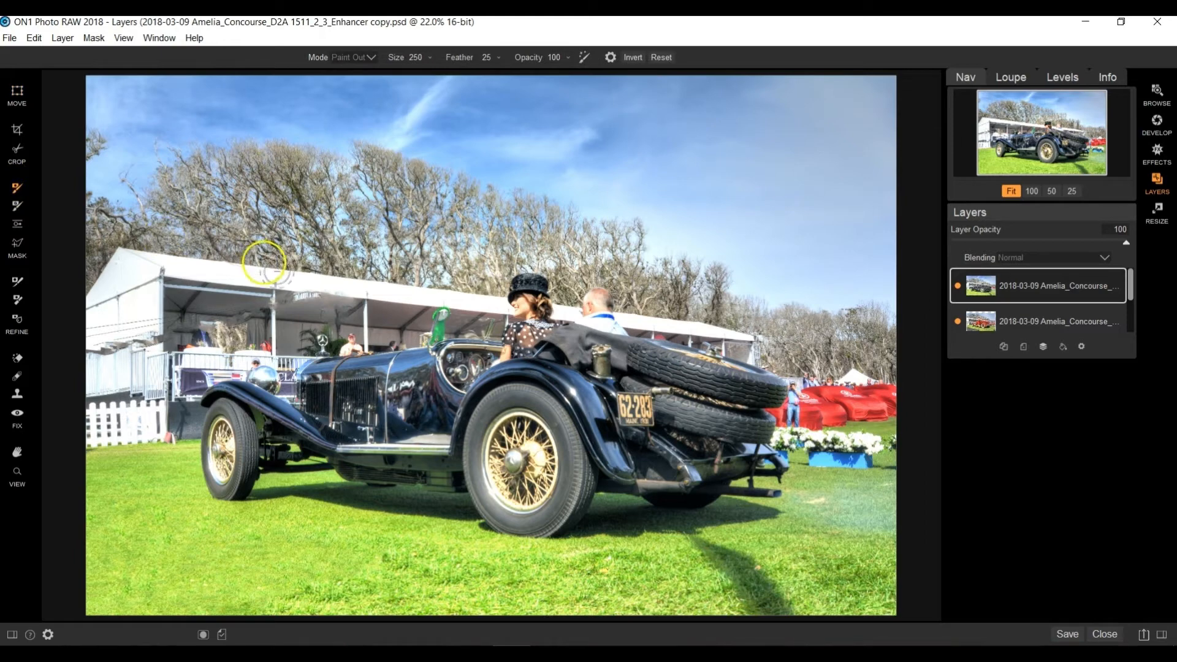
key("bracketleft")
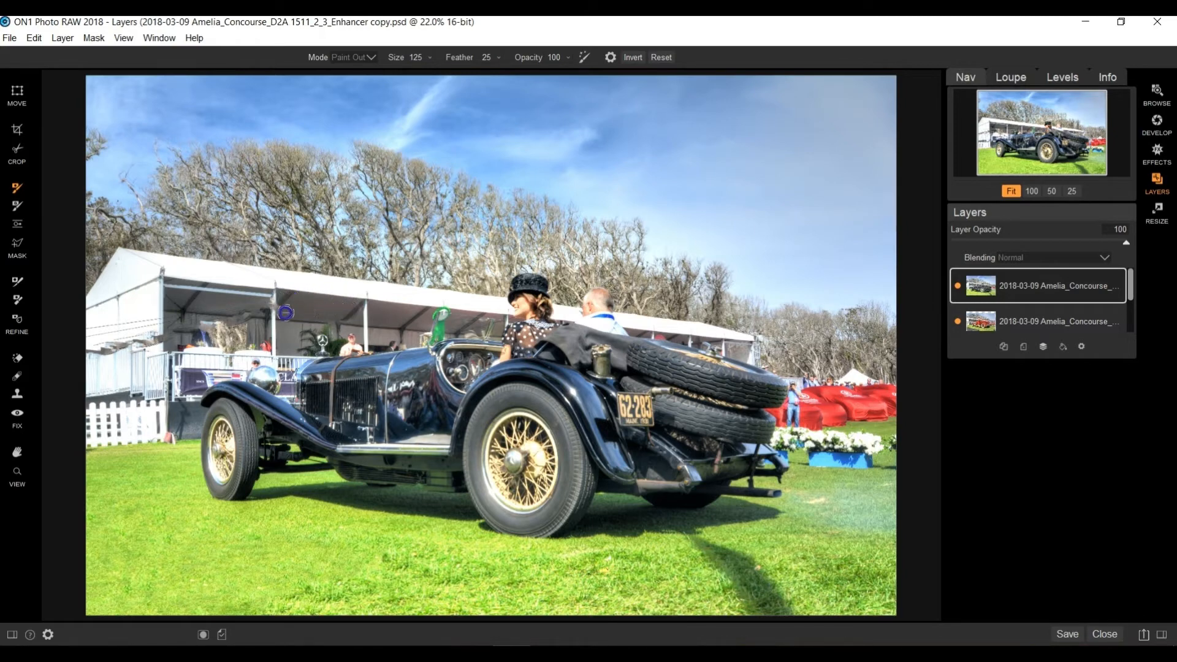
mouse_move(285, 307)
left_mouse_down()
mouse_move(336, 317)
mouse_move(353, 304)
left_mouse_up()
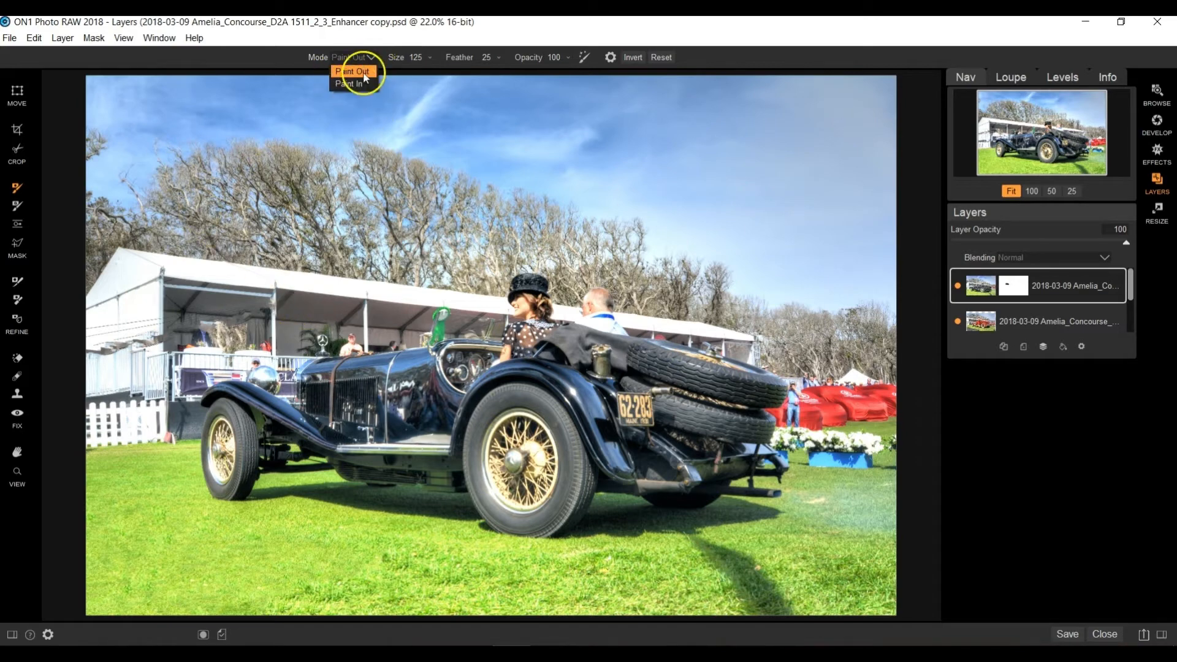
Paint out the leftover damage inside the open tent with a size 90 Masking Brush, exposing the spectators on the deck.
left_click(355, 87)
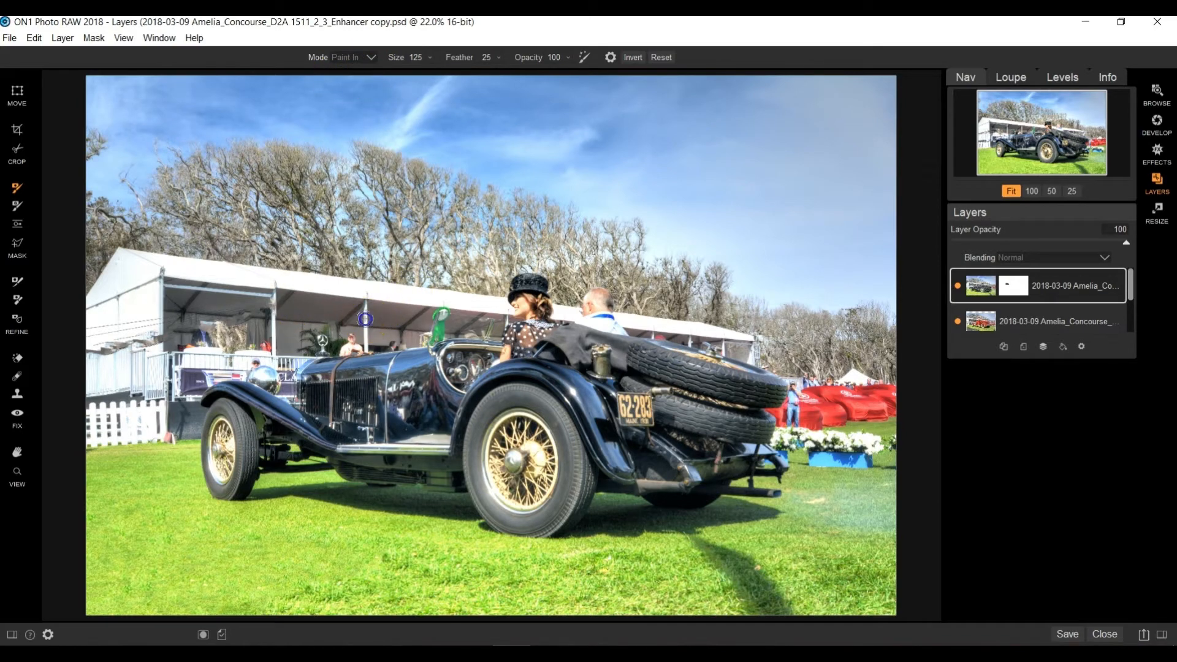
left_click(1051, 192)
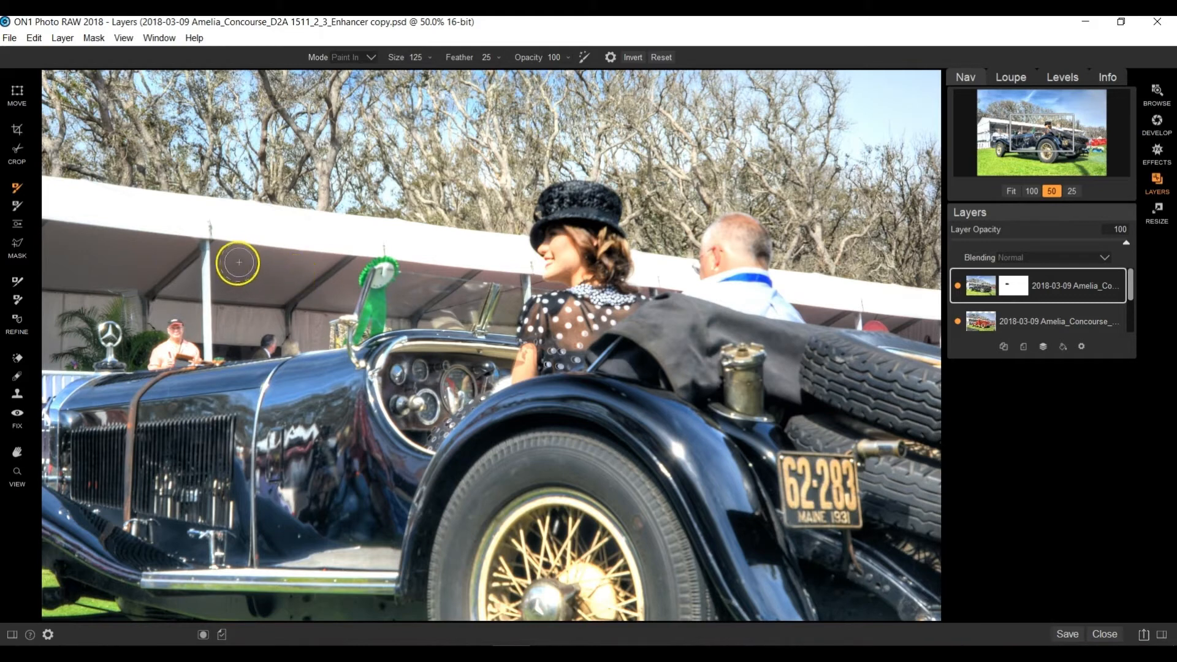
left_click_drag(1040, 140, 1019, 139)
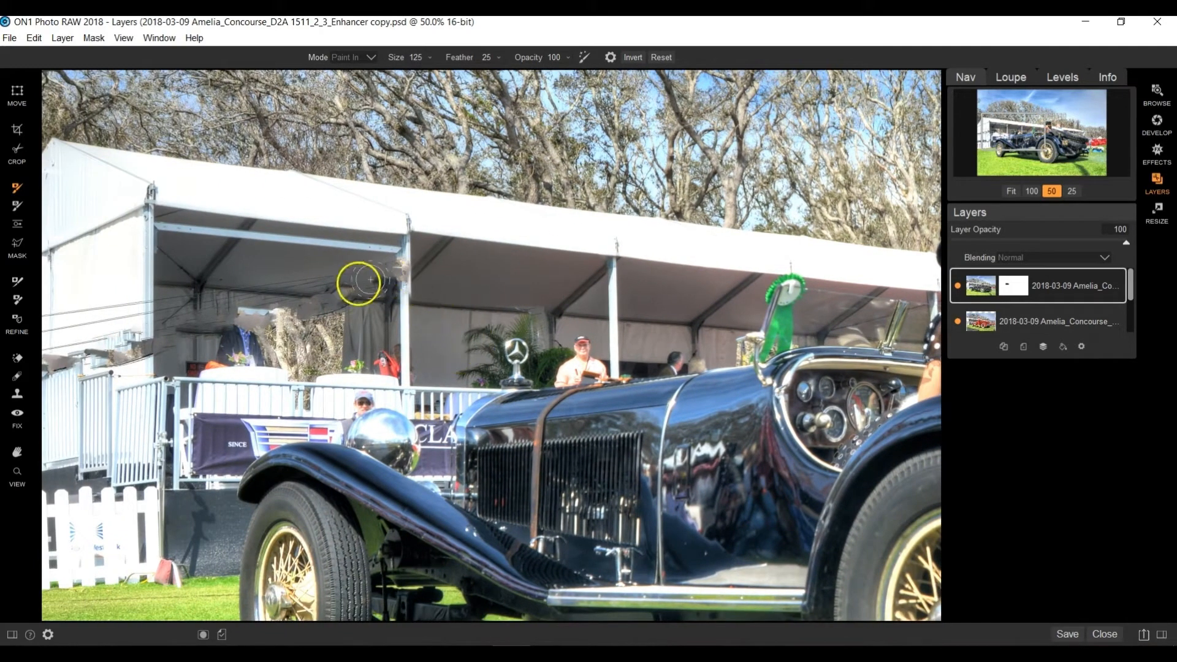
left_click(361, 57)
left_click(366, 72)
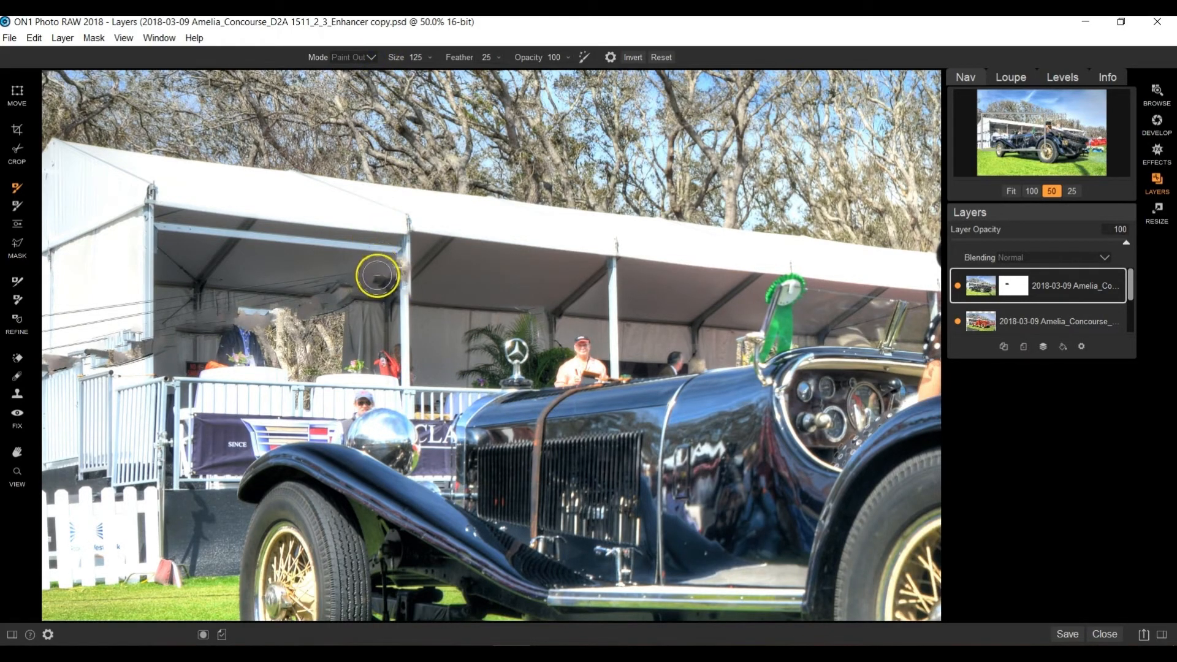
key("bracketleft")
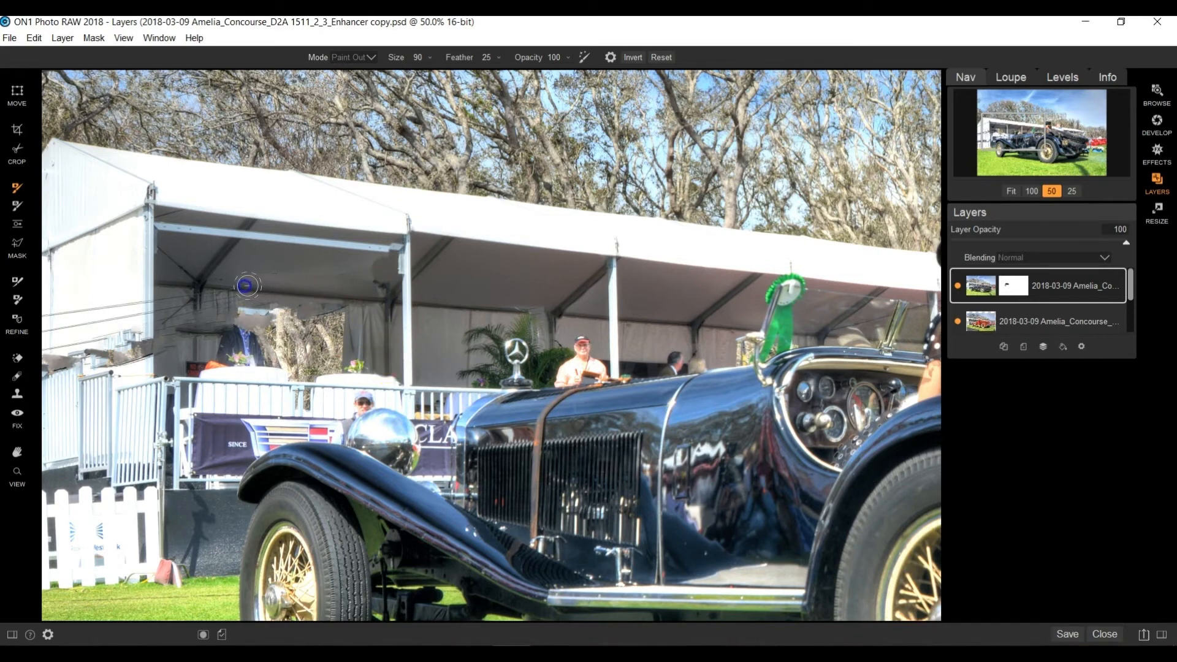
mouse_move(229, 287)
left_mouse_down()
mouse_move(324, 316)
mouse_move(185, 312)
mouse_move(307, 330)
mouse_move(184, 322)
mouse_move(173, 332)
mouse_move(294, 341)
mouse_move(174, 347)
left_mouse_up()
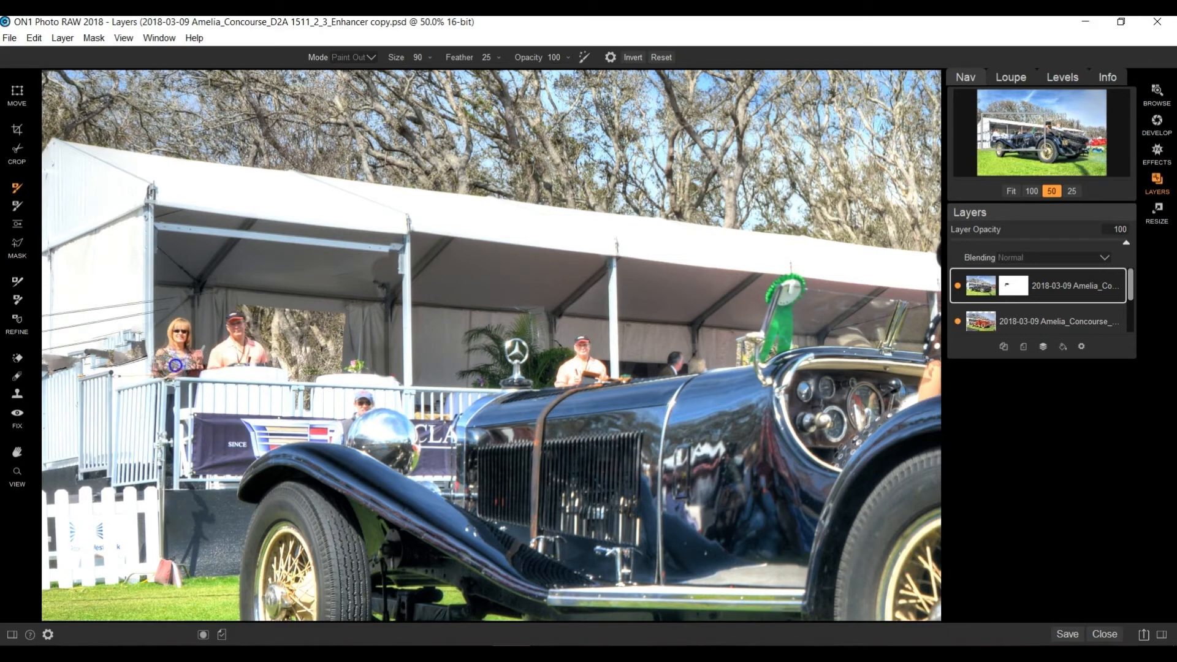
mouse_move(198, 356)
left_mouse_down()
mouse_move(256, 355)
mouse_move(253, 318)
left_mouse_up()
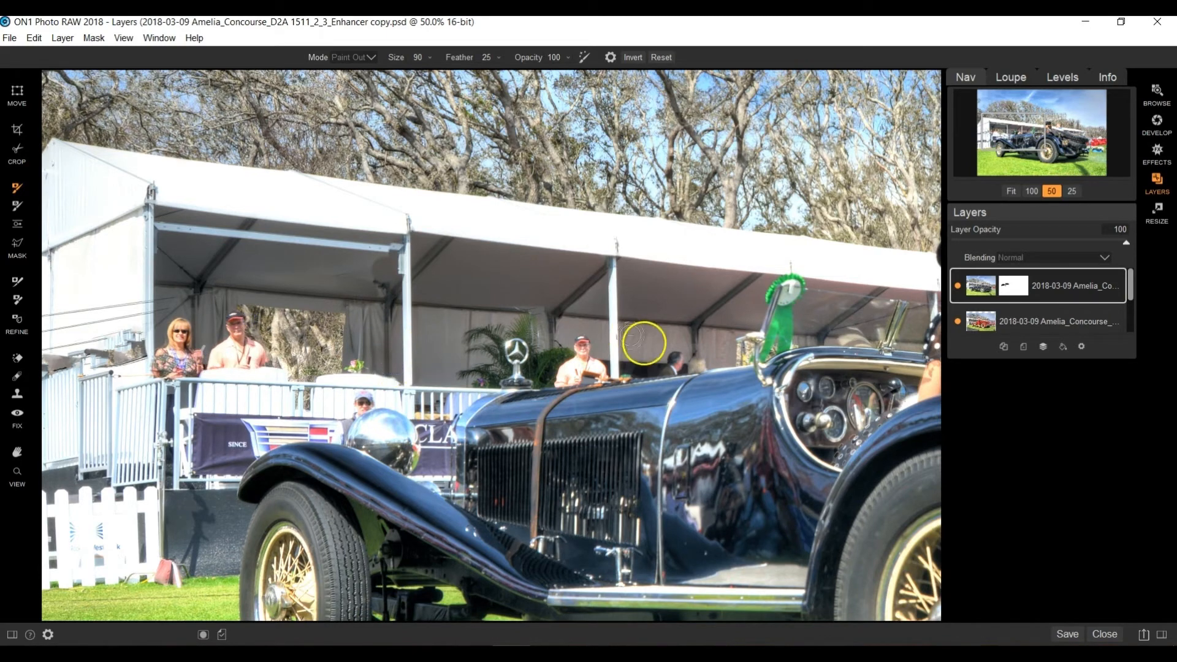
Paint out the debris along the base of the white tent wall, from the woman spectator to the photo's edge.
left_click_drag(1035, 144, 1025, 141)
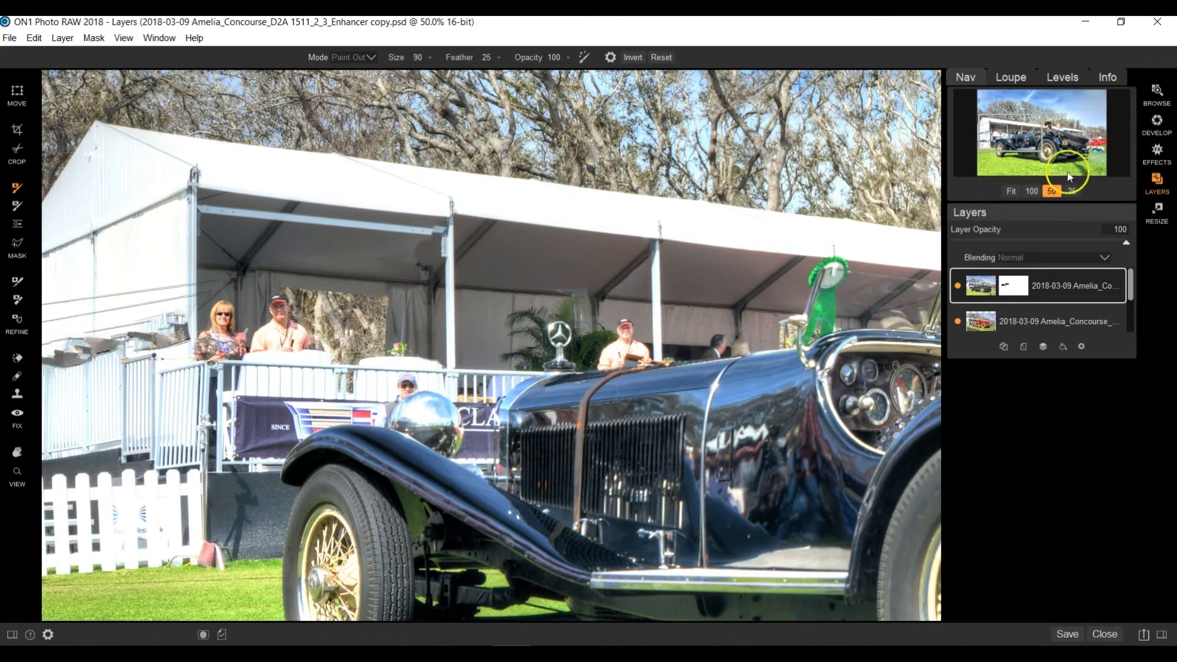
left_click_drag(1042, 135, 1039, 134)
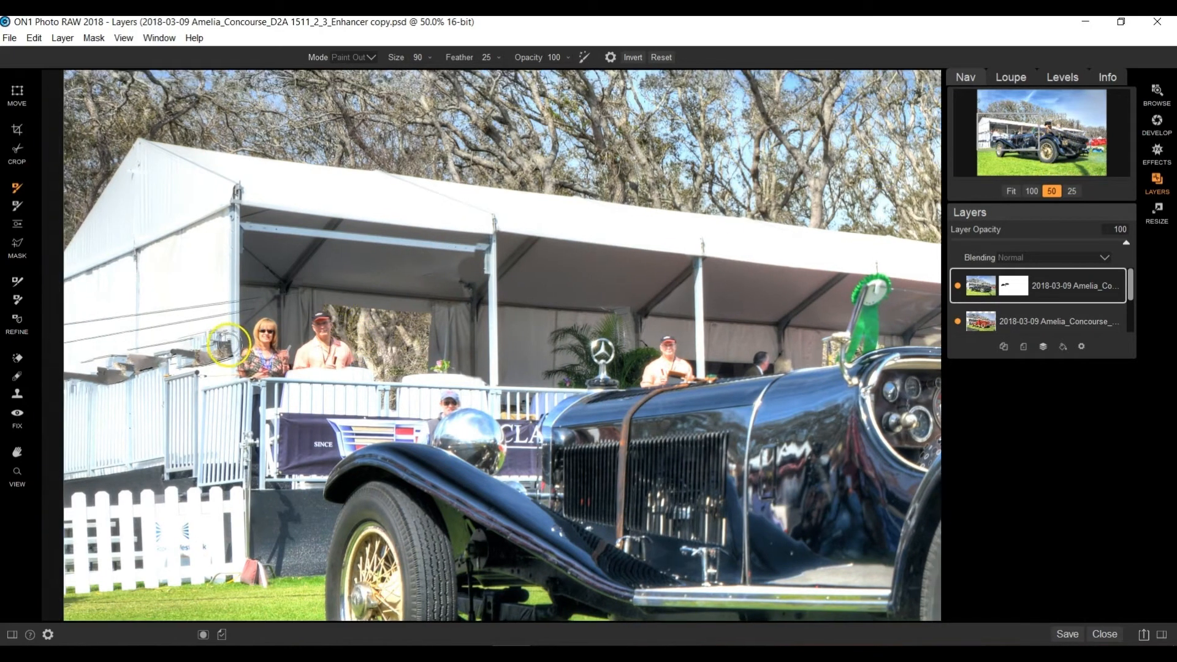
mouse_move(205, 352)
left_mouse_down()
mouse_move(144, 352)
mouse_move(204, 352)
left_mouse_up()
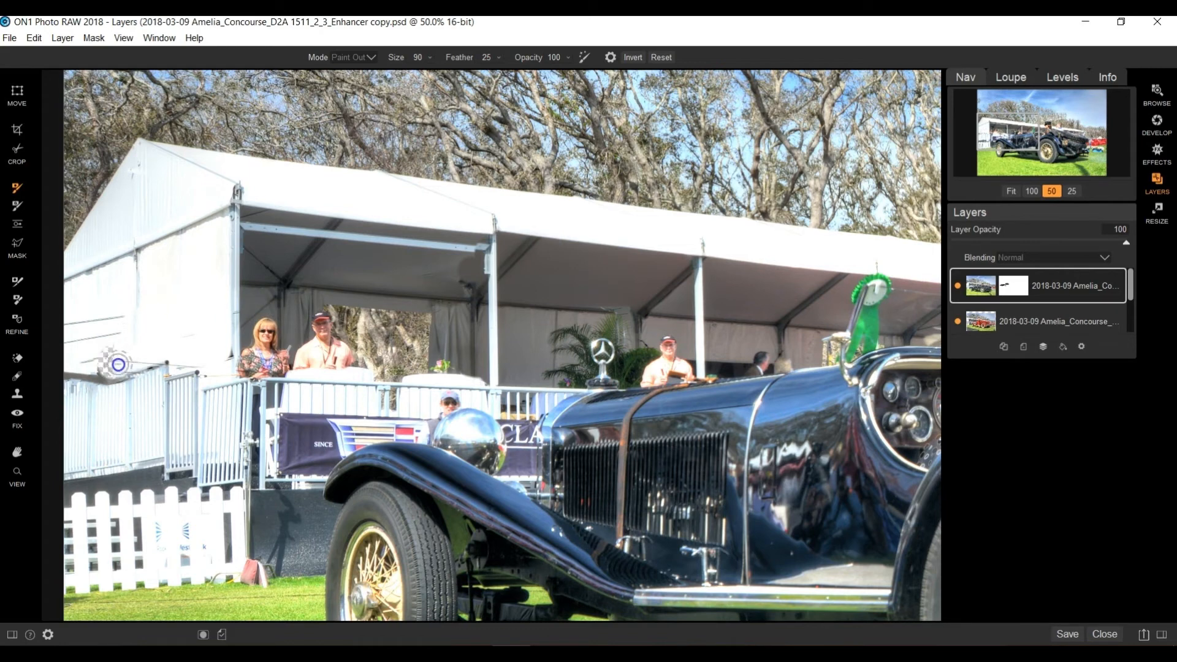
left_click_drag(98, 367, 69, 372)
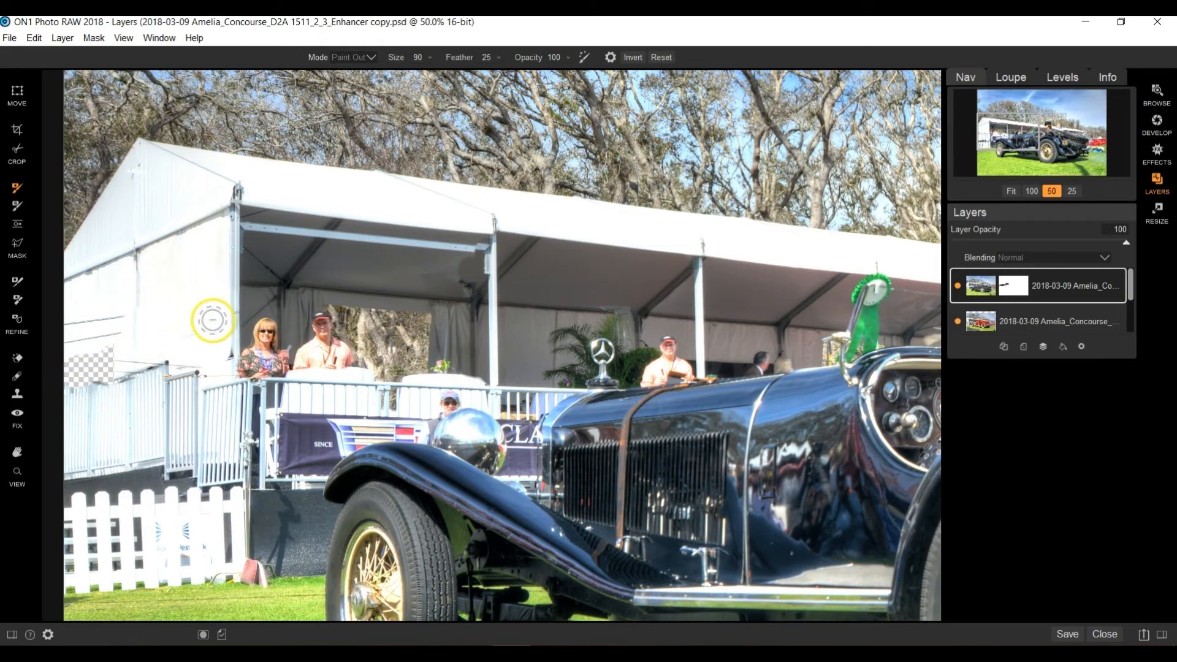
Try to clone clean tent wall over the transparent patch beside the railing with a size 125 Clone Stamp.
left_click(19, 397)
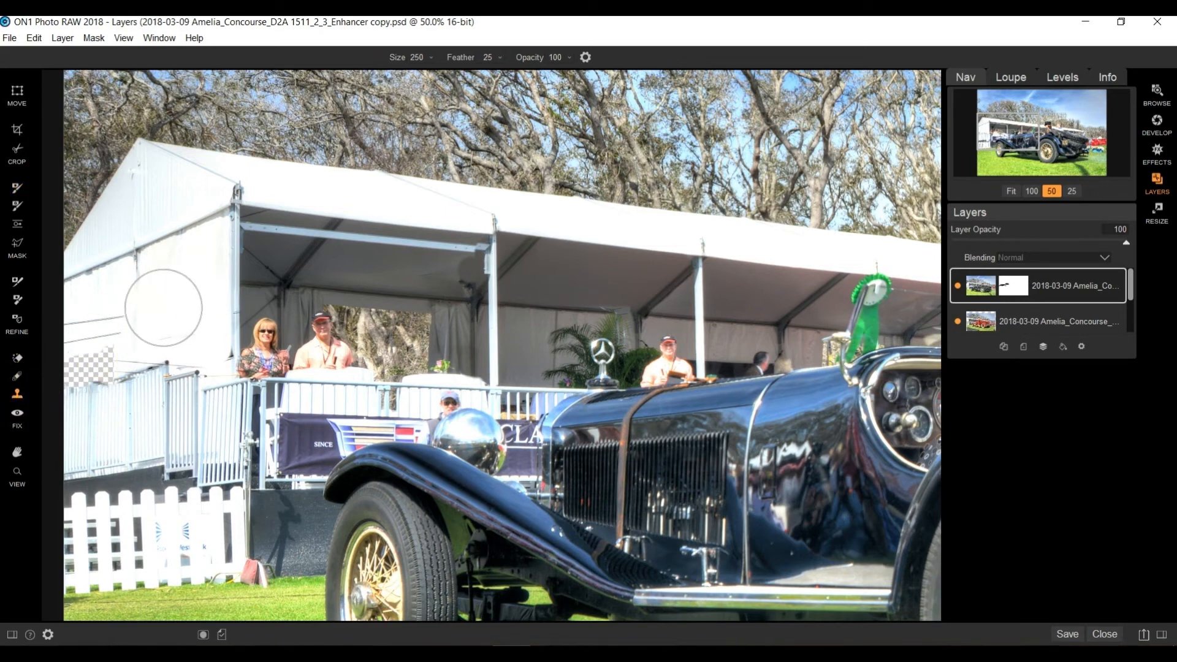
key("bracketleft")
left_click_drag(111, 350, 103, 356)
left_click(200, 302, "alt")
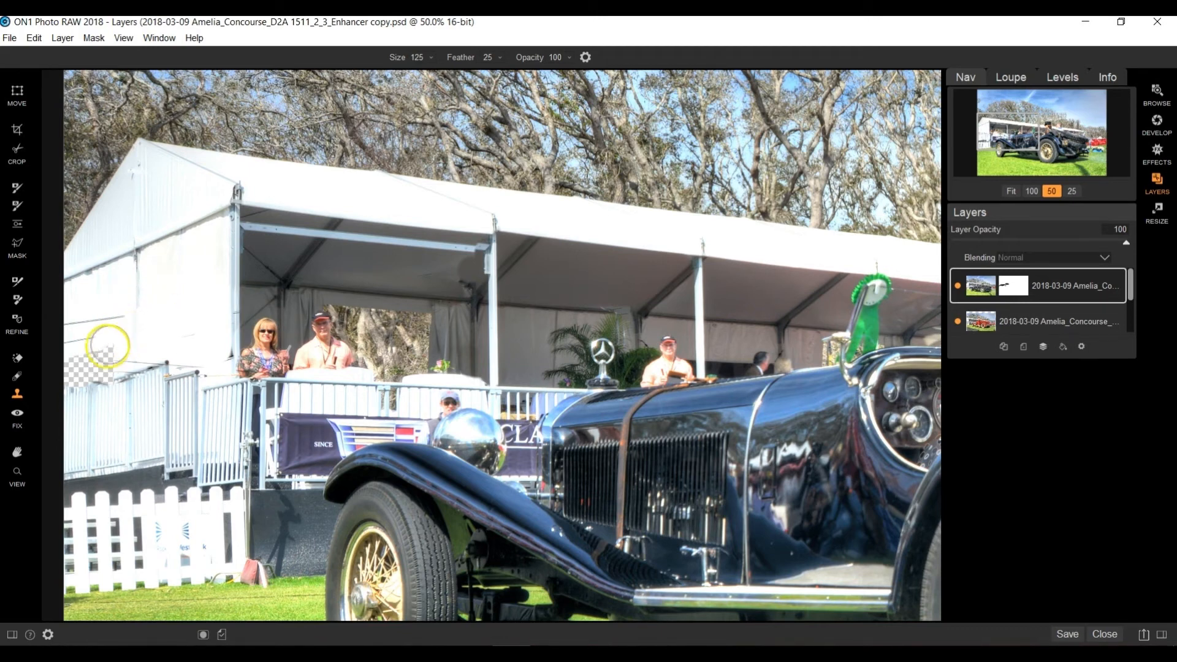
left_click(108, 347)
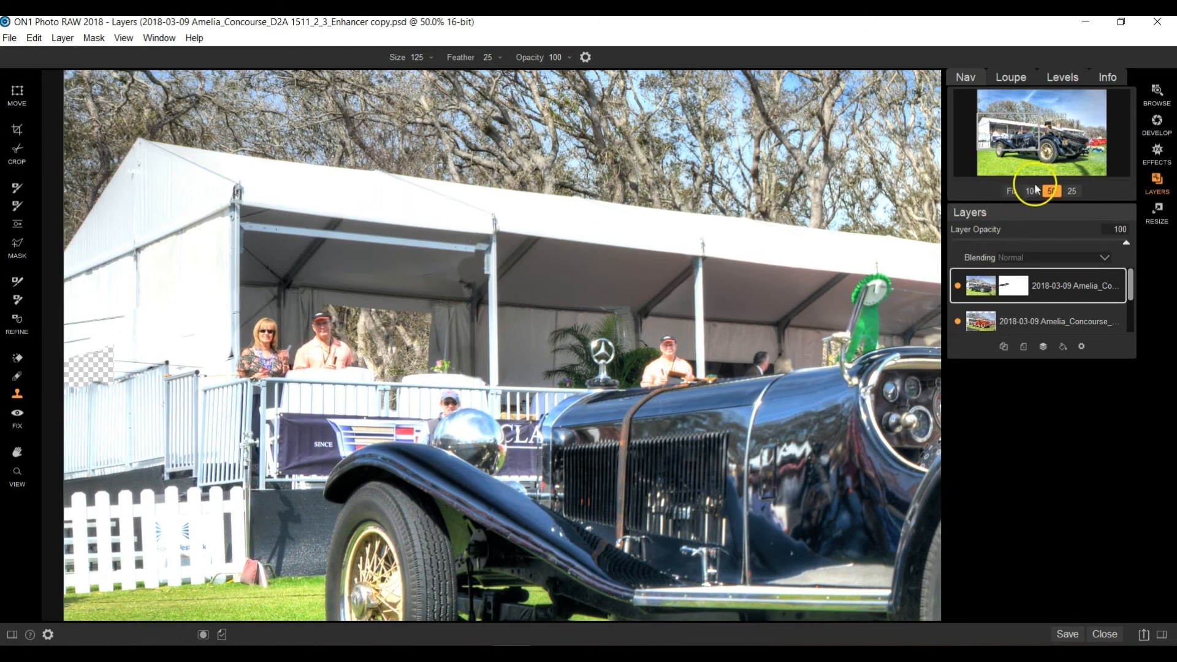
Paint out the man behind the car's hood with the size 90 Masking Brush and paint him back in.
left_click(16, 190)
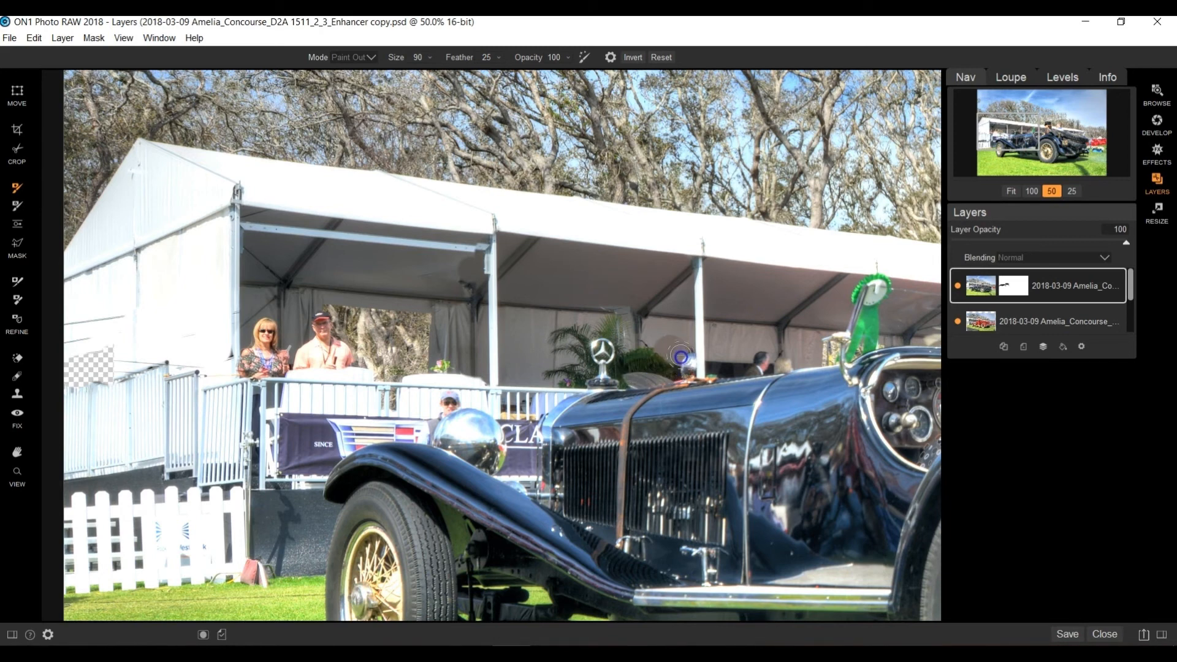
mouse_move(661, 354)
left_mouse_down()
mouse_move(644, 353)
mouse_move(644, 378)
mouse_move(655, 356)
left_mouse_up()
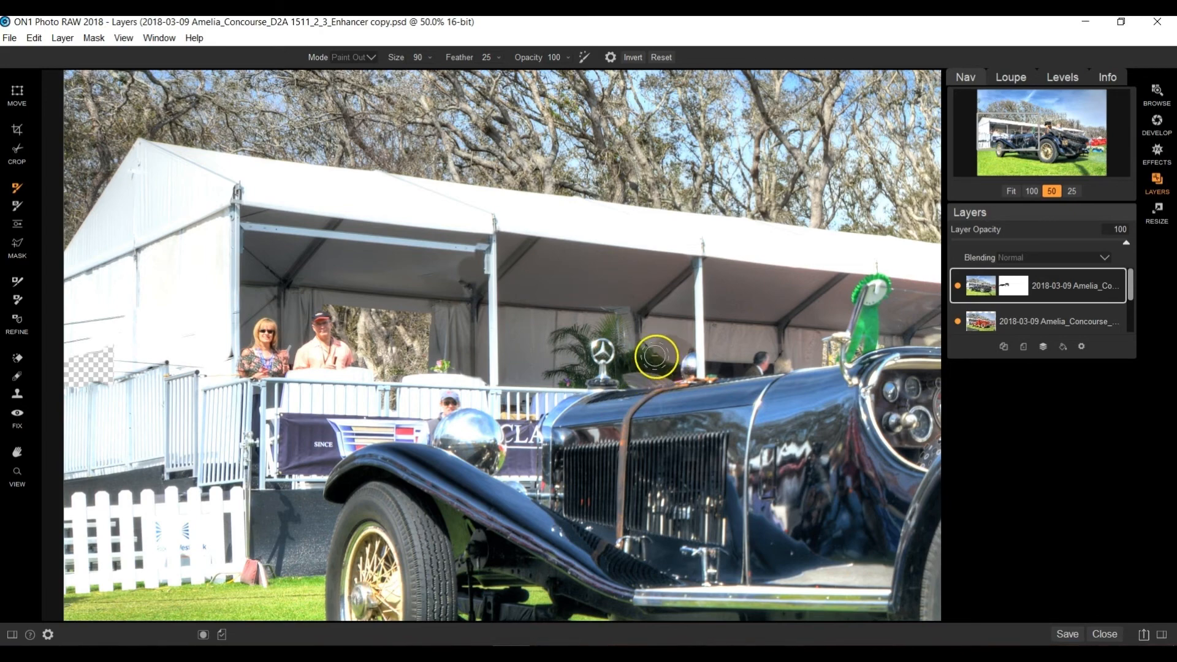
left_click(1032, 191)
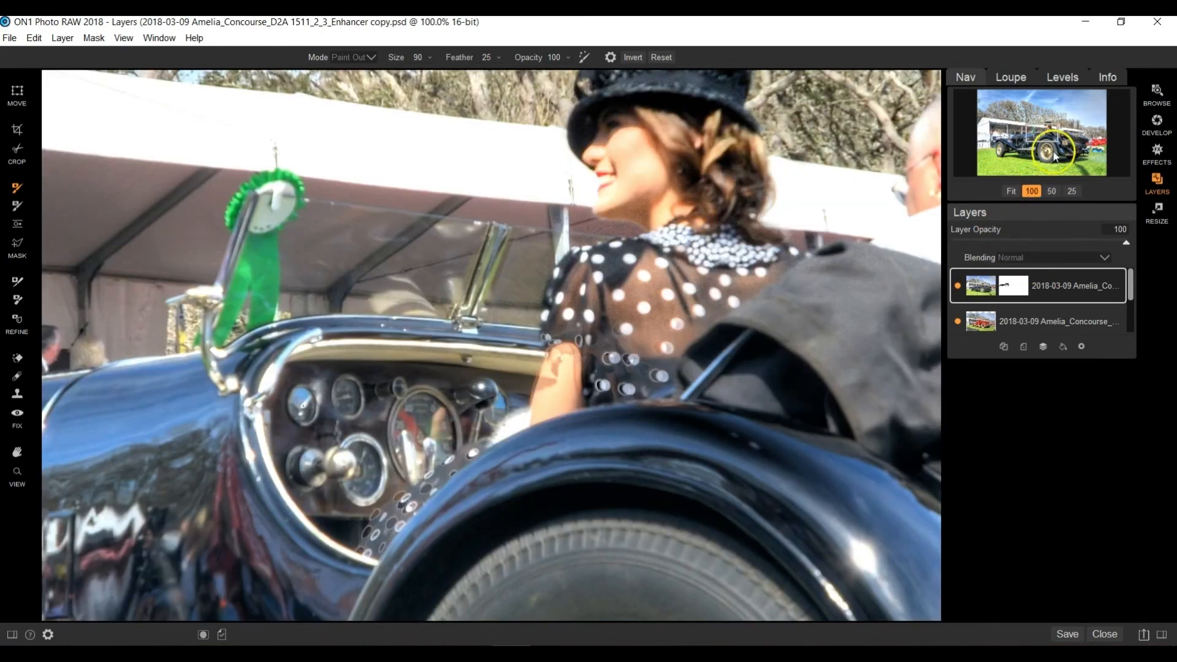
left_click_drag(1055, 156, 1030, 142)
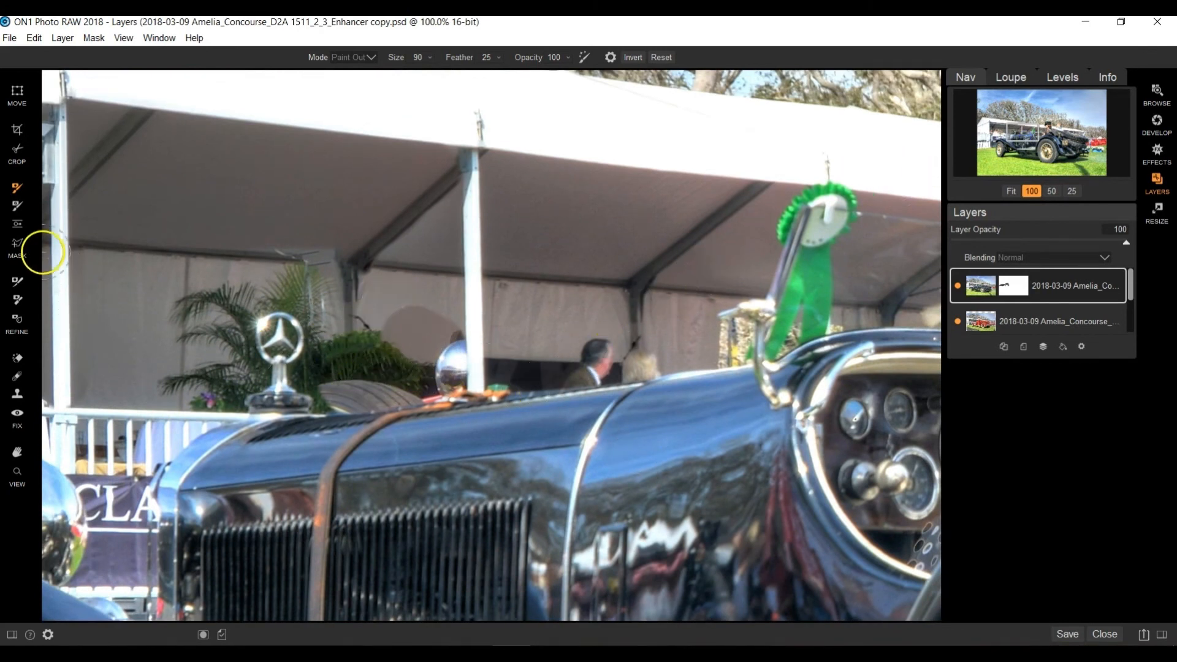
left_click(373, 57)
left_click(356, 72)
mouse_move(446, 342)
left_mouse_down()
mouse_move(396, 352)
mouse_move(435, 330)
mouse_move(388, 319)
mouse_move(356, 352)
mouse_move(379, 388)
mouse_move(348, 391)
mouse_move(447, 379)
mouse_move(447, 347)
left_mouse_up()
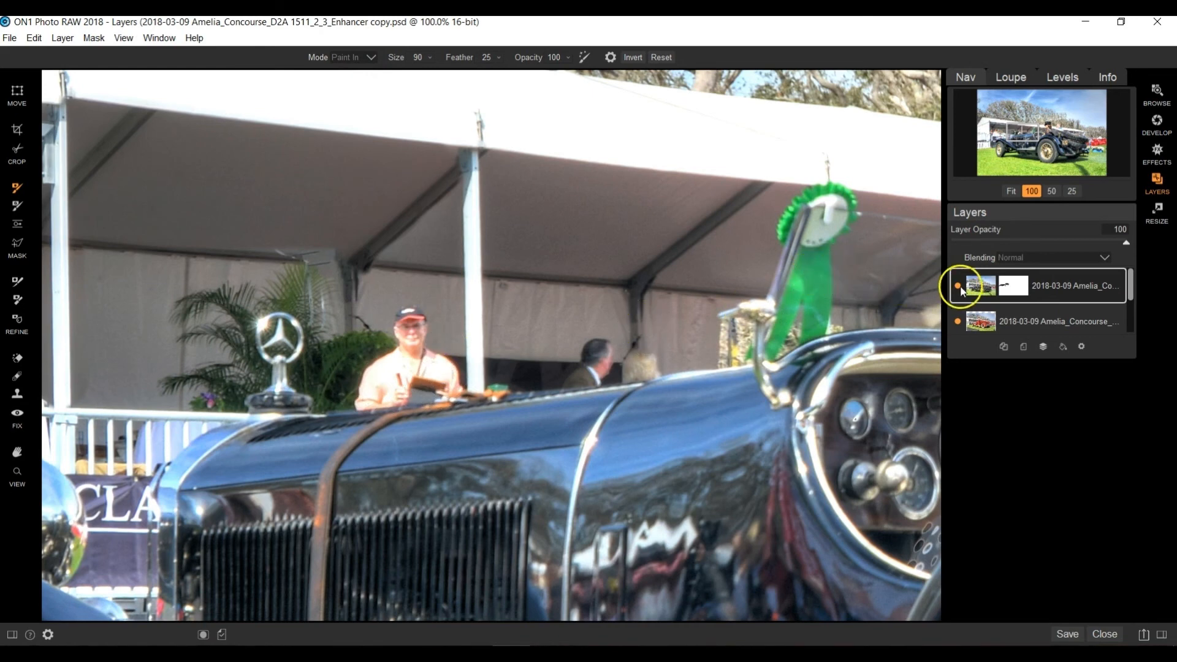
Merge all layers into a single layer.
left_click(1012, 191)
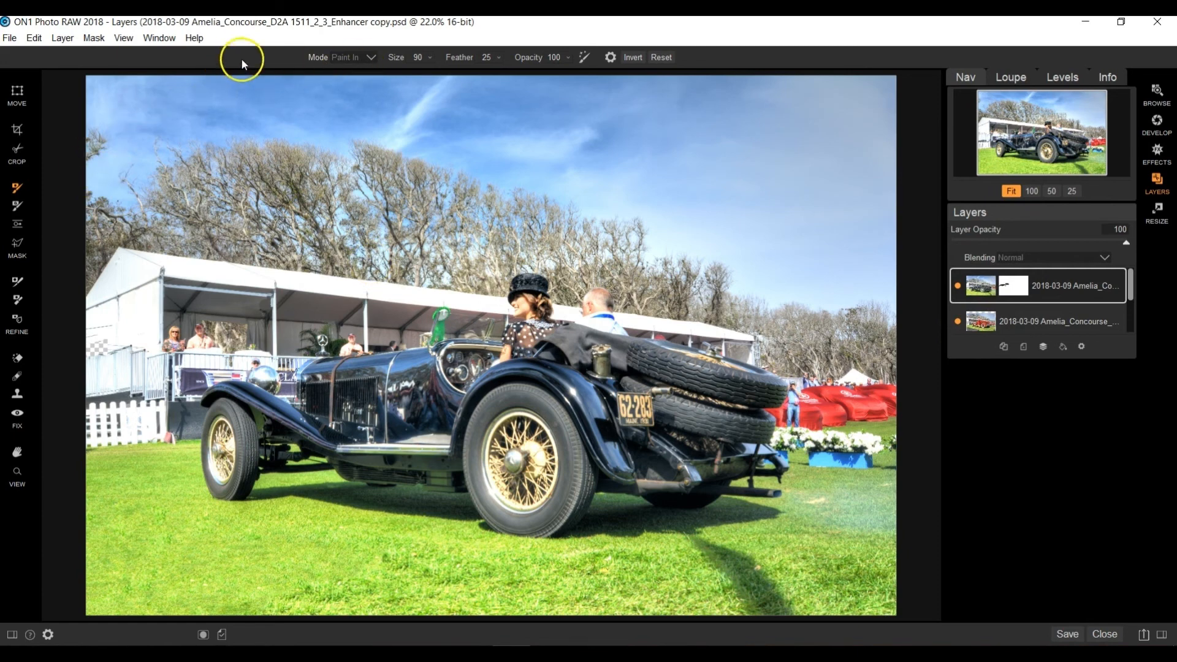
left_click(62, 38)
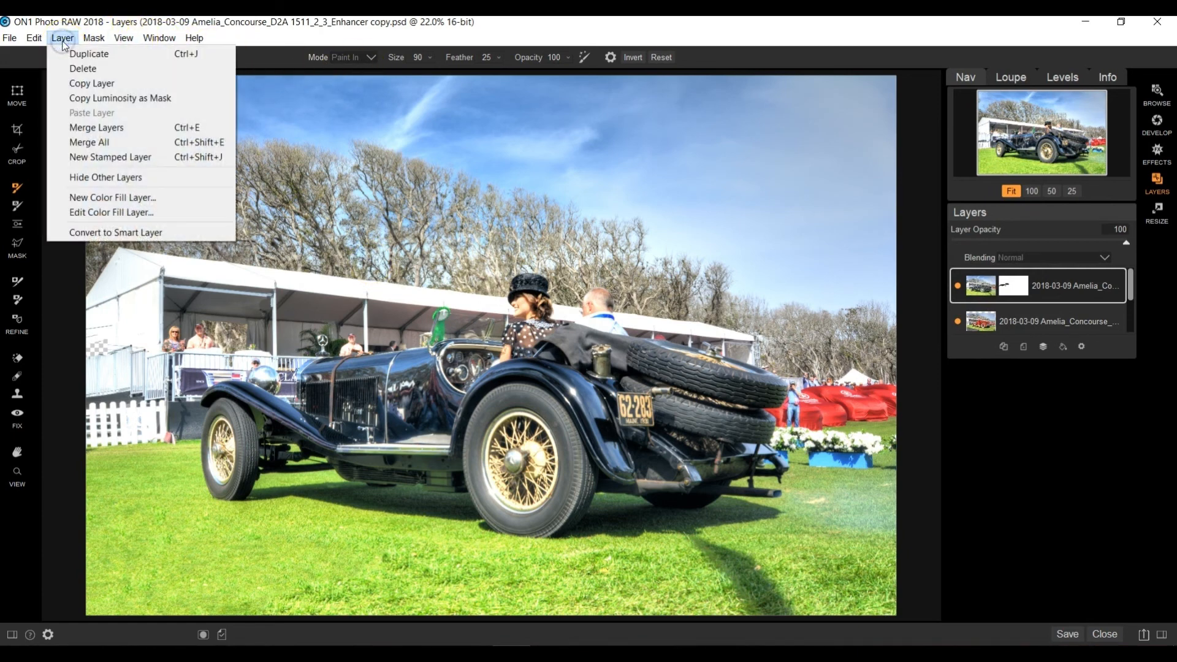
left_click(122, 142)
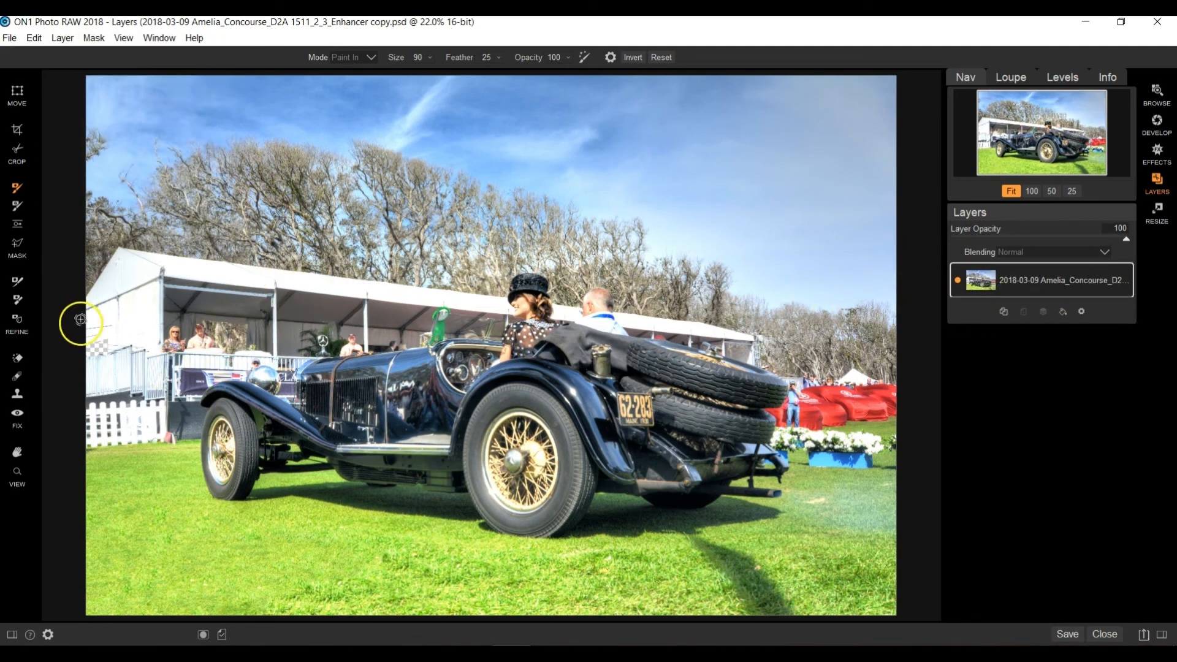
Clone clean tent wall over the transparent patch at the photo's edge with a size 125 Clone Stamp.
left_click(19, 396)
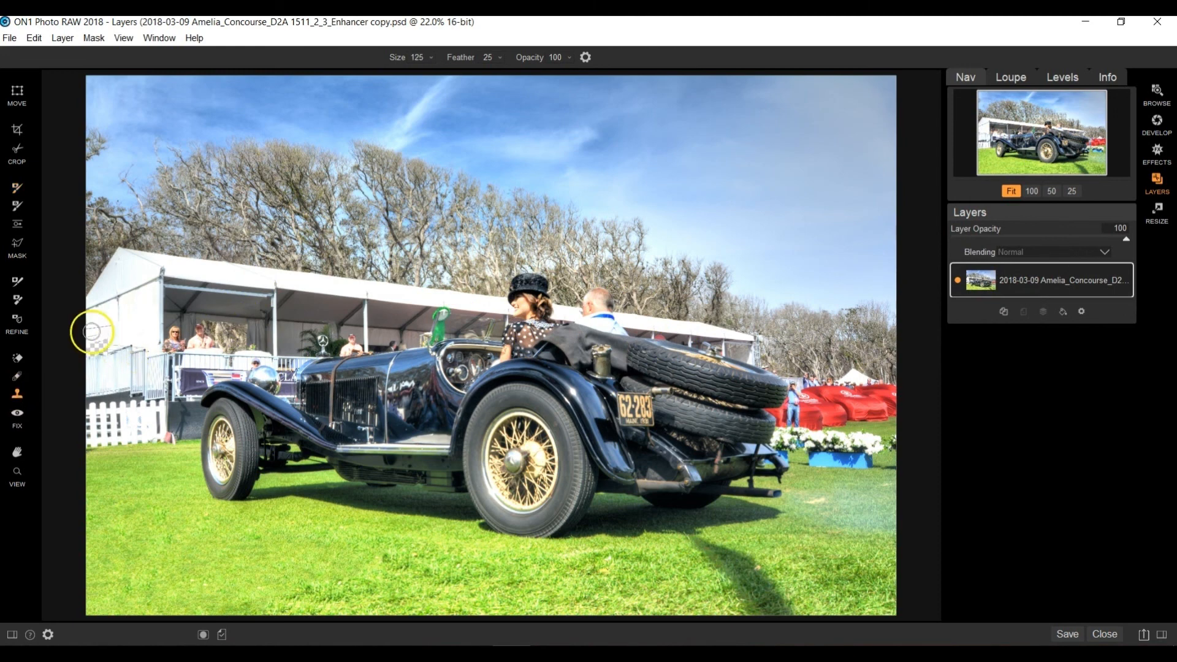
left_click(152, 323, "alt")
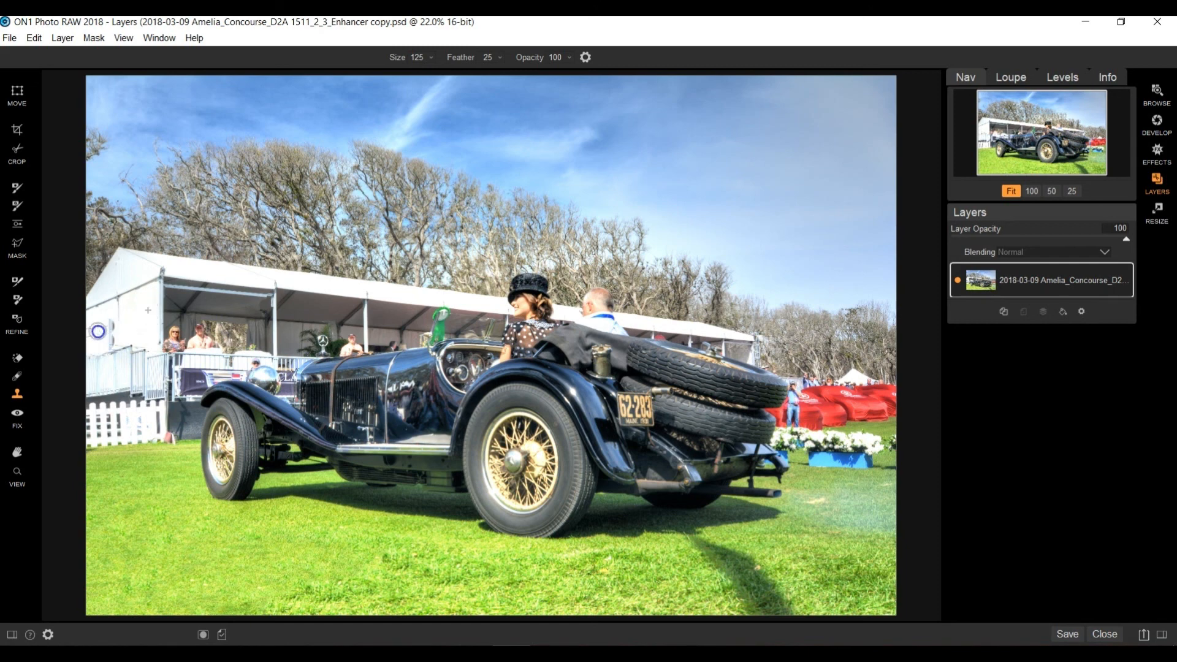
left_click(107, 331)
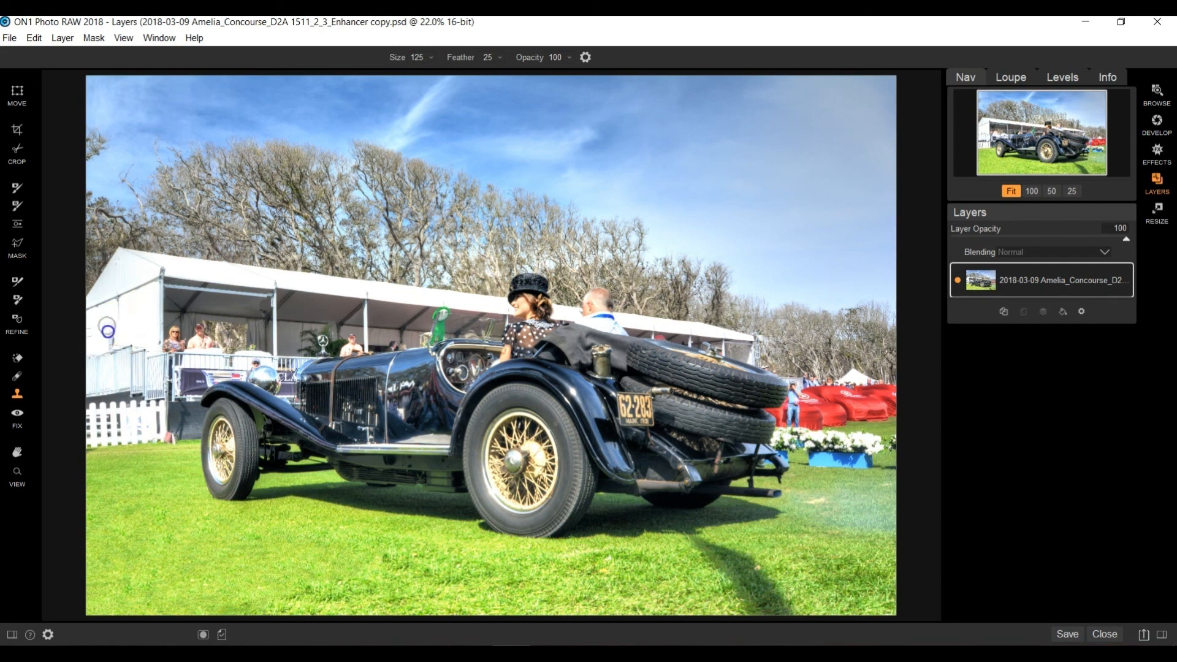